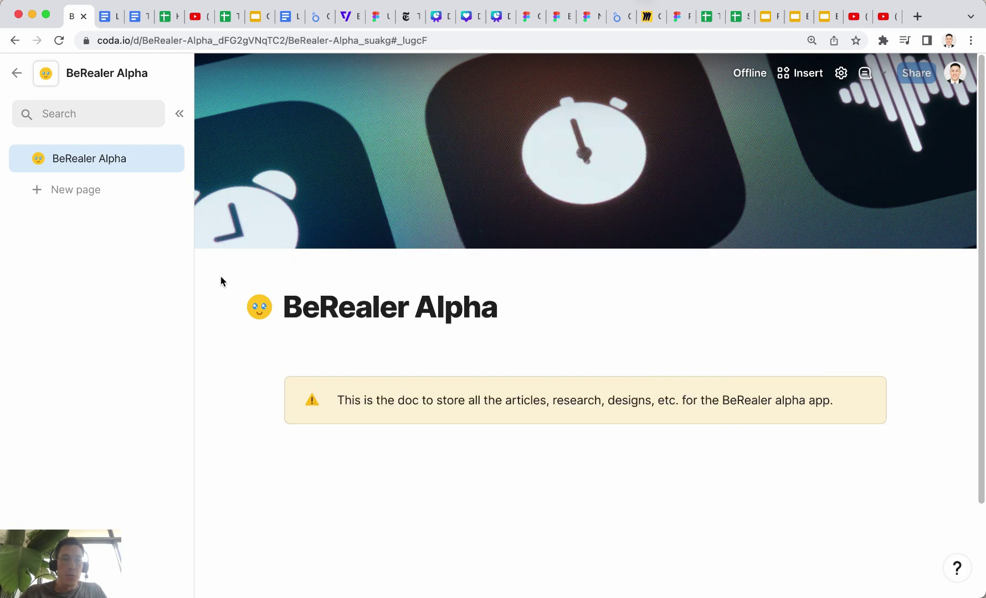
# Step: Review the open tabs: customer service Doc, spreadsheet, YouTube video and Coda Short Intro slides
pyautogui.click(103, 18)
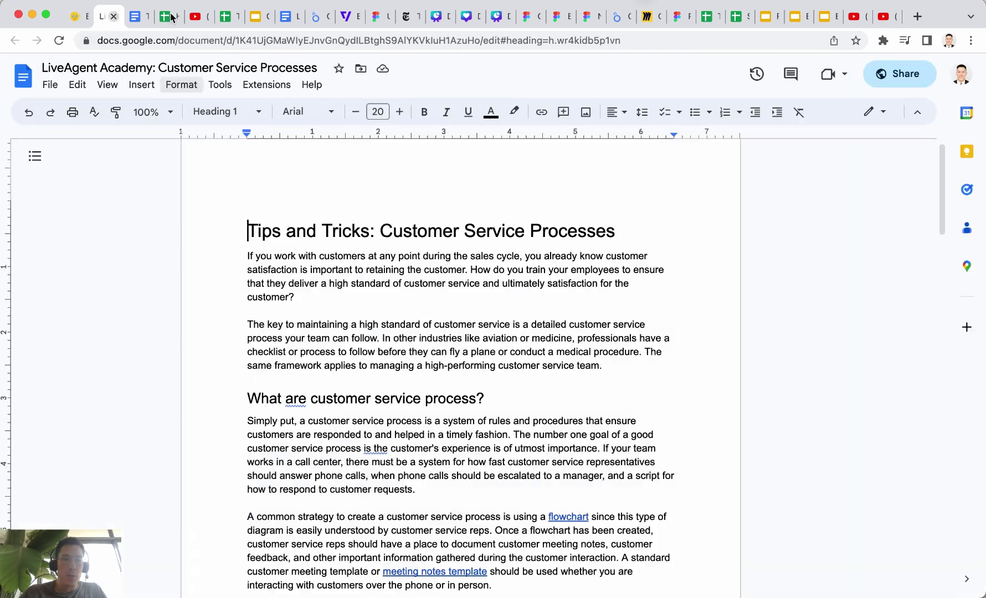
pyautogui.click(170, 18)
pyautogui.click(200, 21)
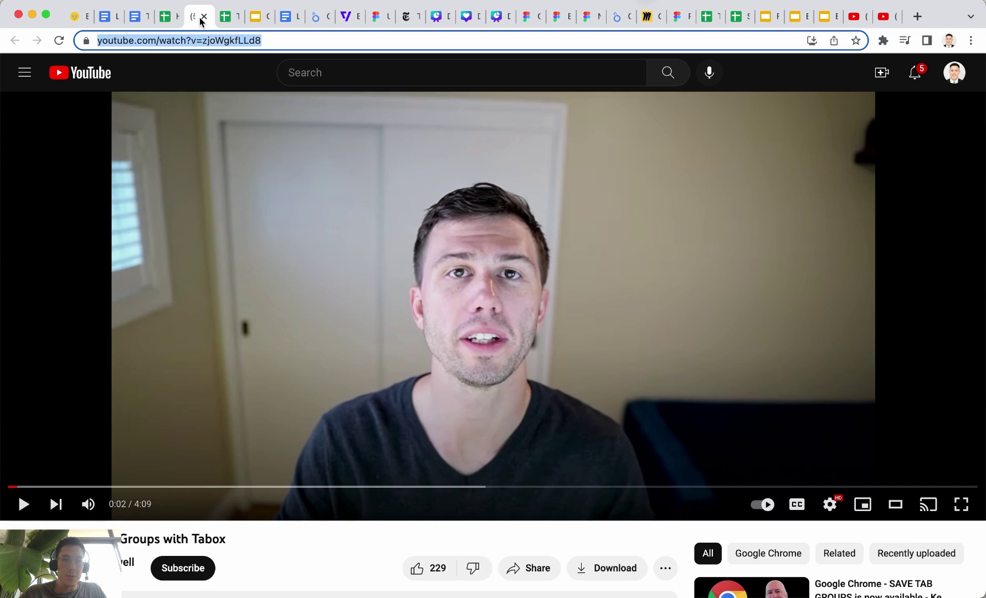
pyautogui.click(253, 25)
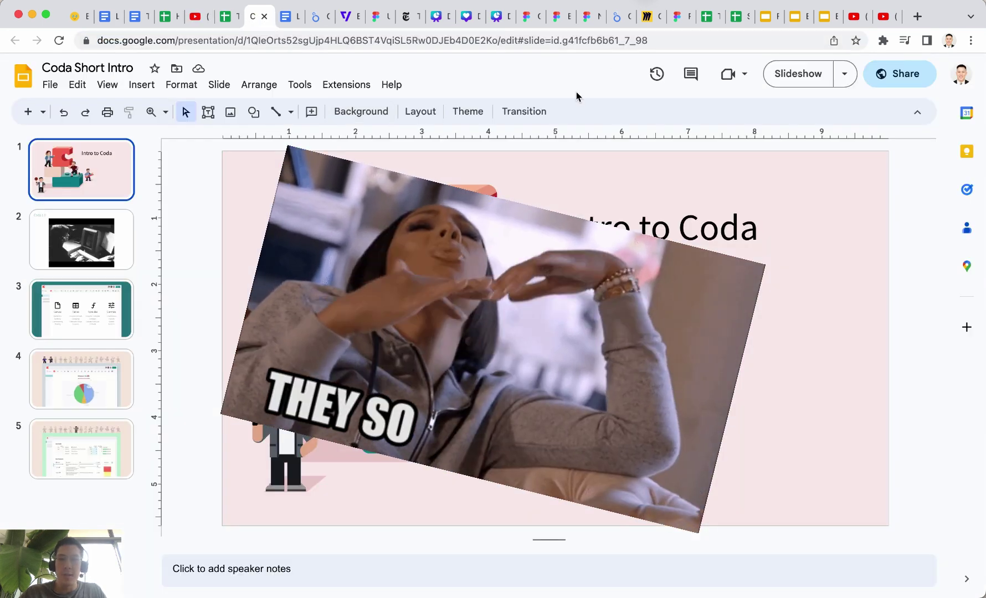
pyautogui.click(82, 22)
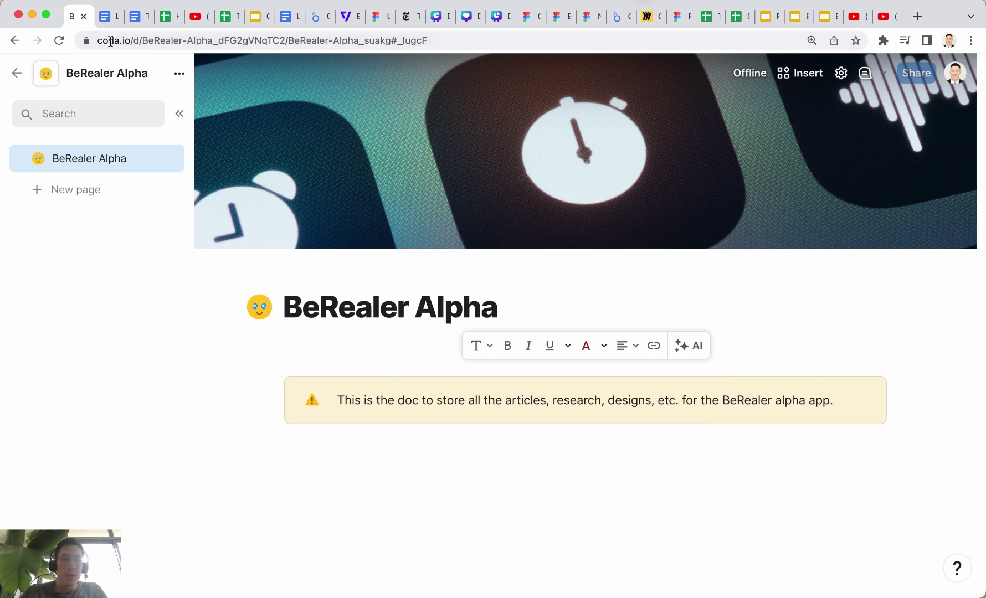
# Step: Copy the Customer Service Processes Doc link and embed it in a new Google Docs embed page
pyautogui.click(109, 19)
pyautogui.click(104, 36)
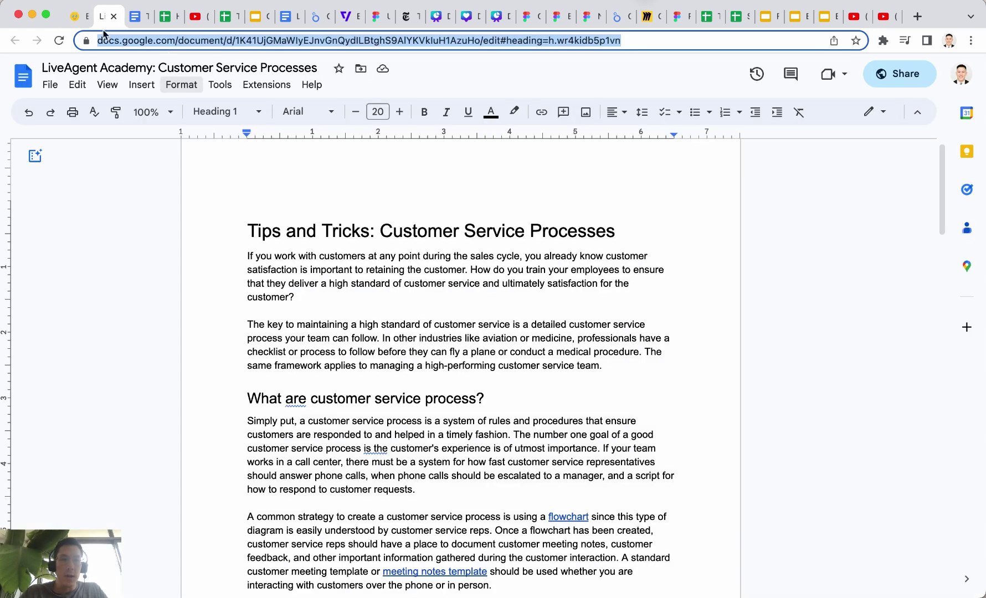
pyautogui.click(77, 20)
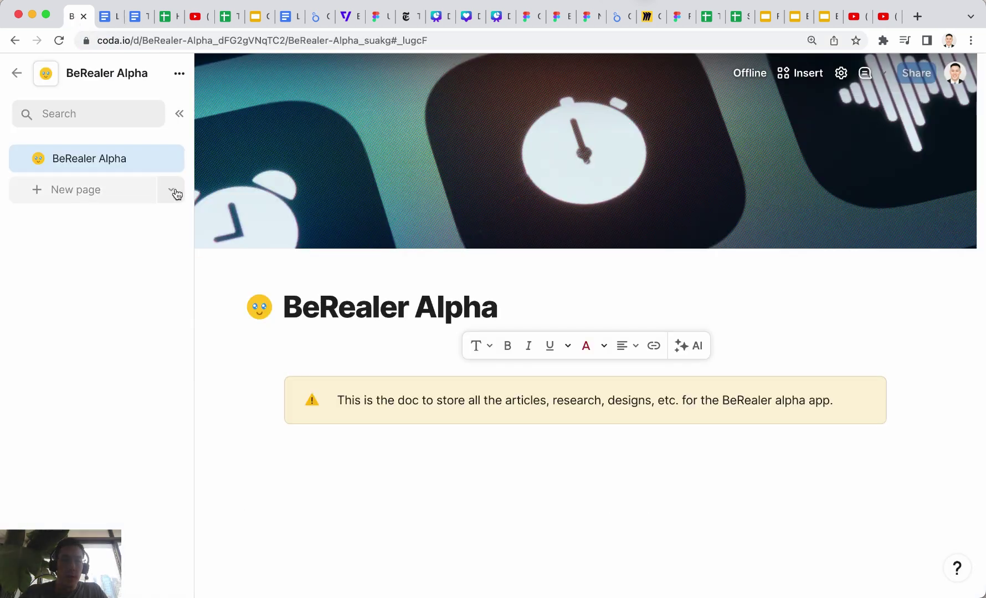
pyautogui.click(175, 193)
pyautogui.click(198, 220)
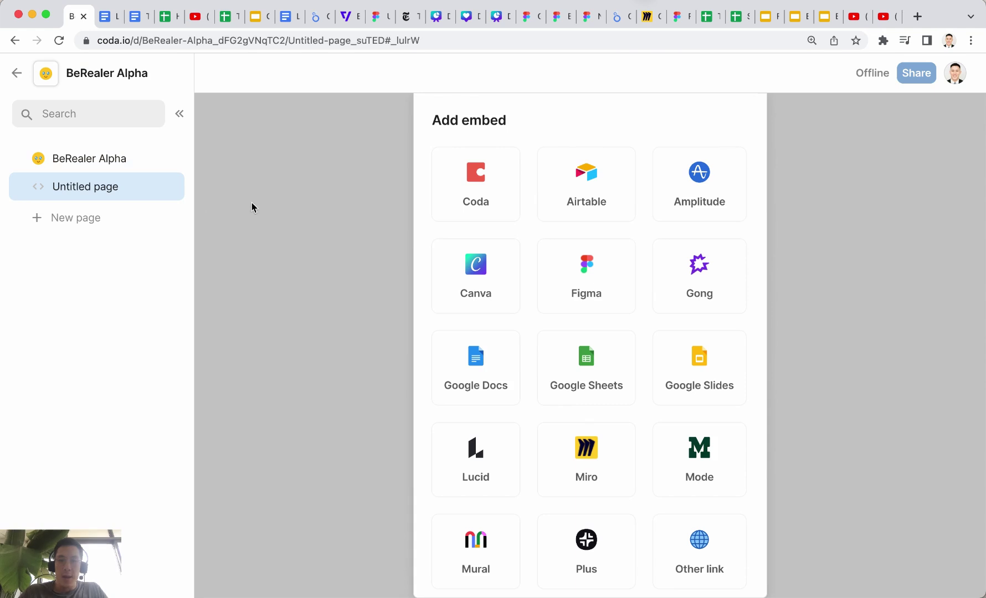
pyautogui.click(486, 362)
pyautogui.press('super+v')
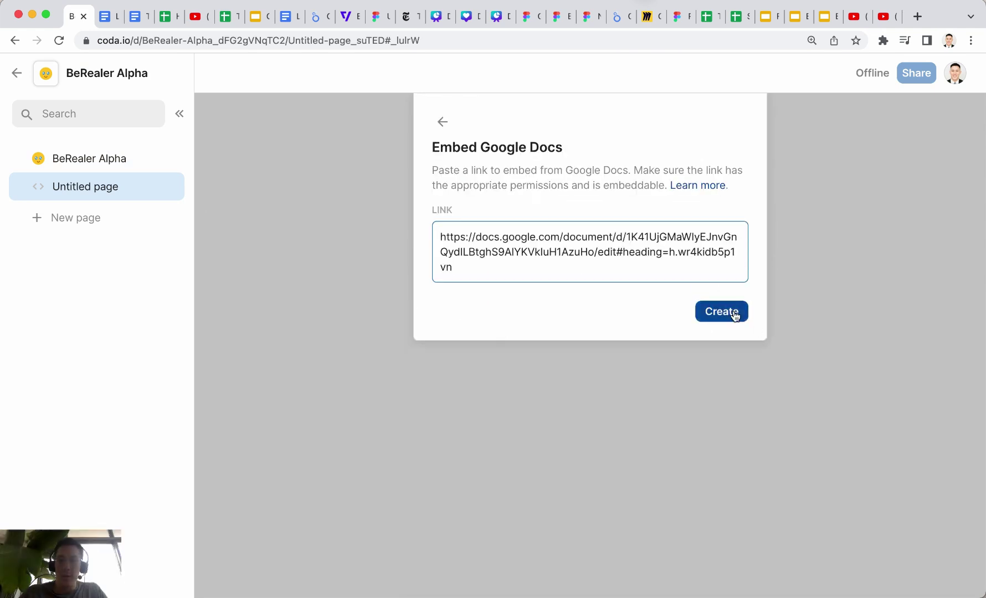
pyautogui.click(732, 312)
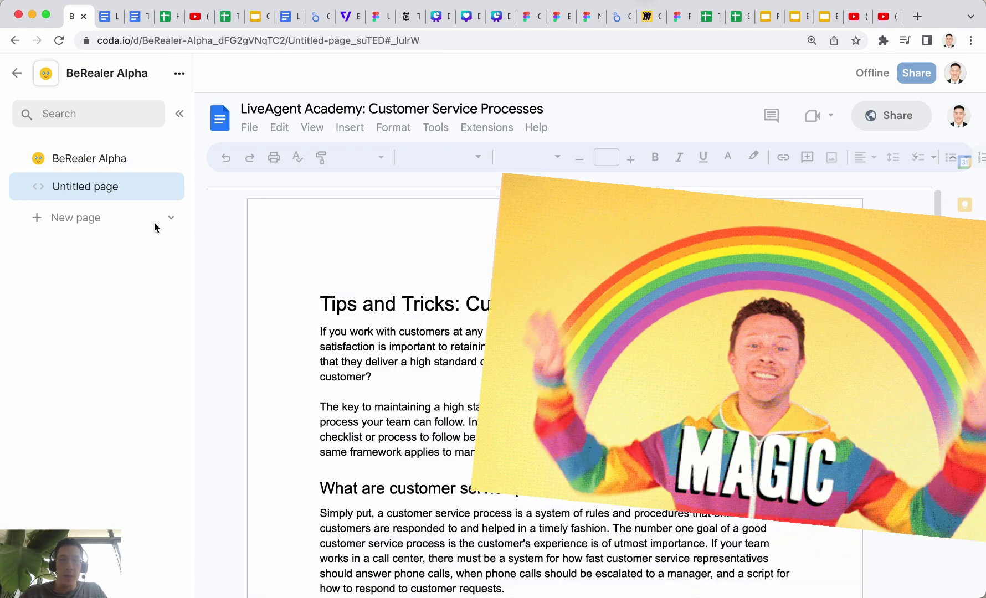
pyautogui.doubleClick(115, 187)
# Step: Rename the new embed page 'Customer Service Ideas' and start picking its icon
pyautogui.write('Customer Service Ideas')
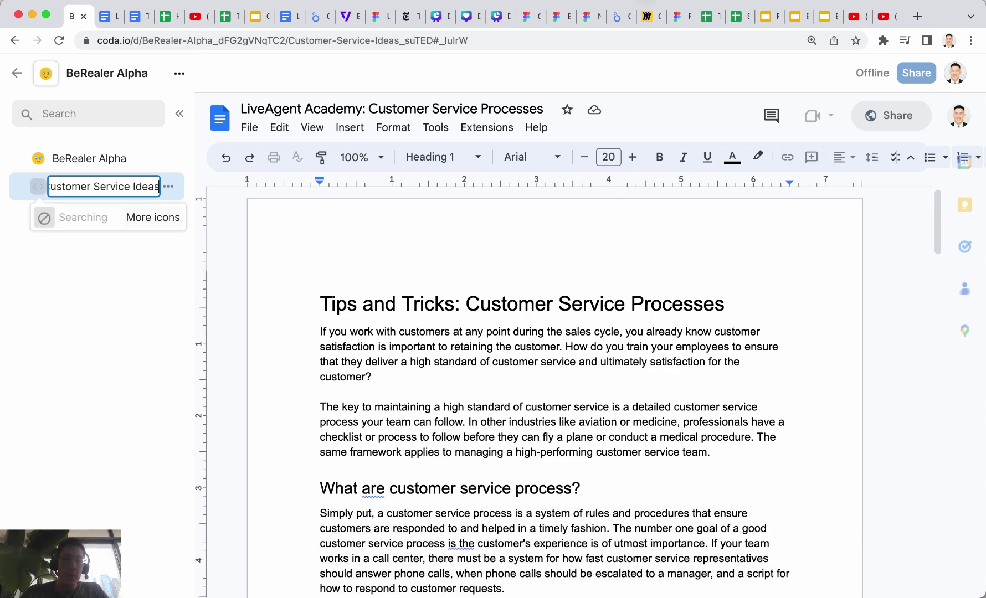
pyautogui.press('Return')
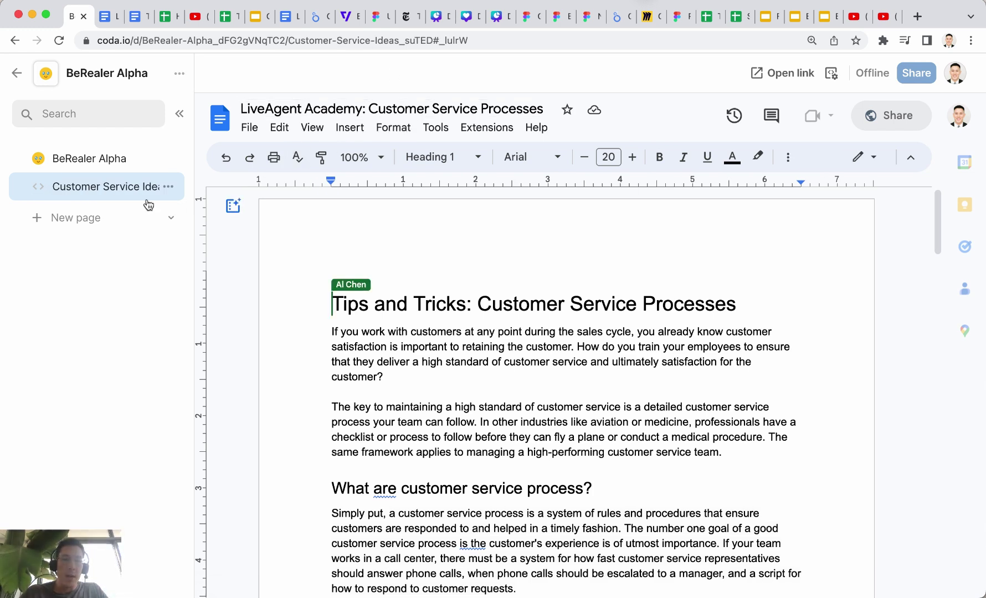
pyautogui.click(42, 190)
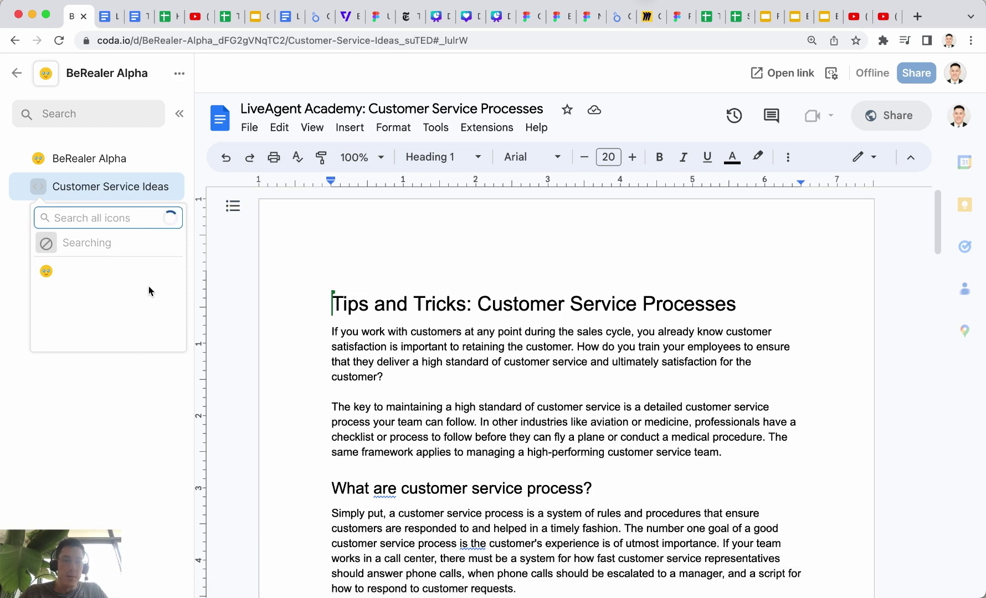
# Step: Leave the customer service Doc and return to the Customer Service Ideas icon picker
pyautogui.hotkey('ctrl', 'Tab')
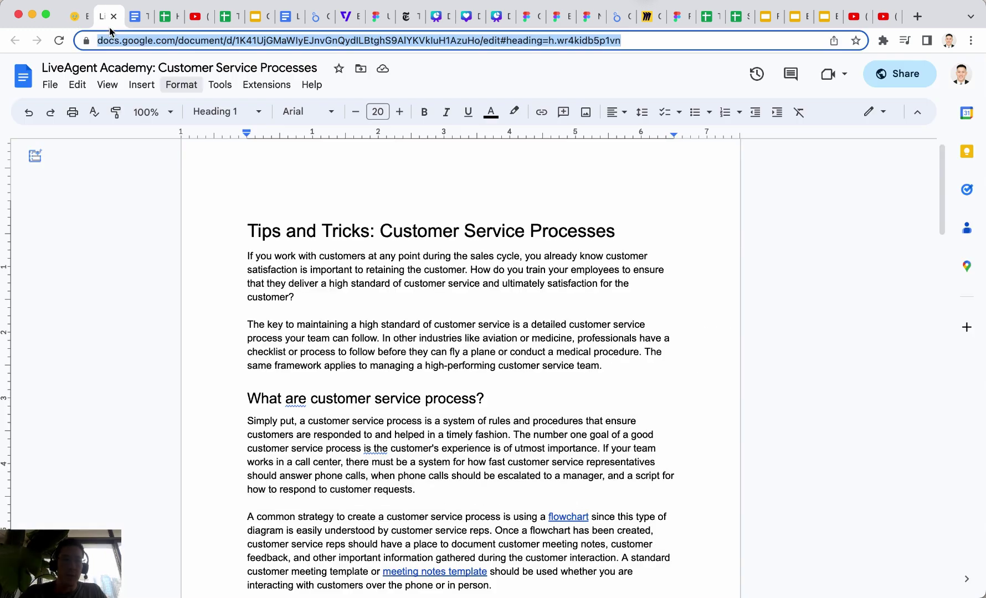
pyautogui.click(80, 17)
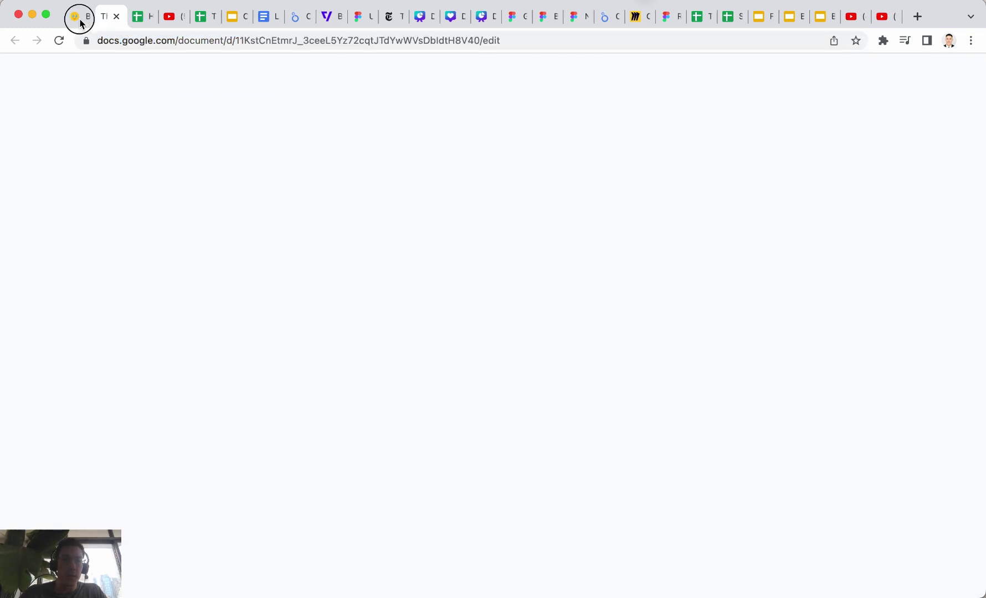
pyautogui.click(72, 194)
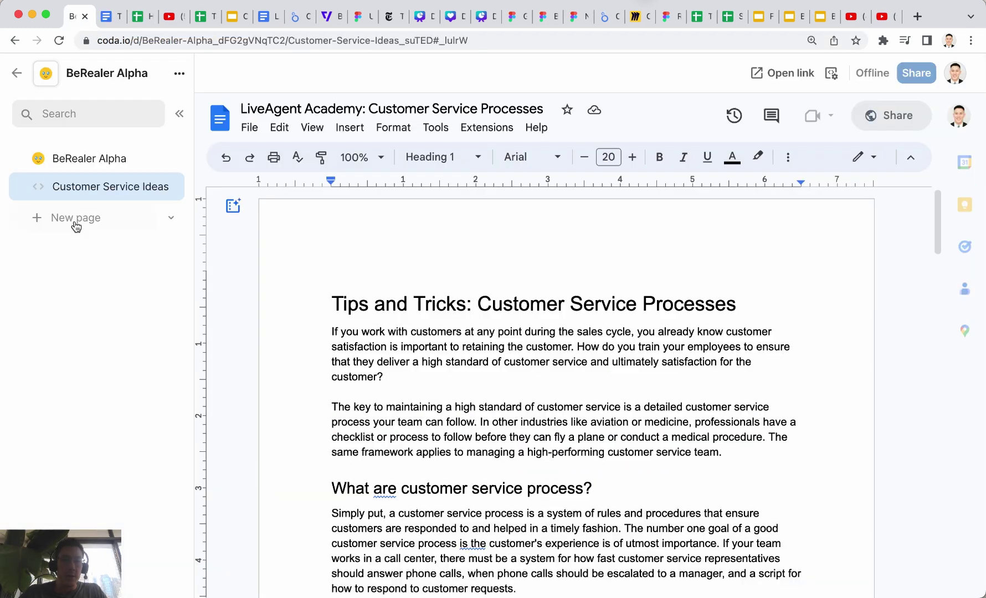
pyautogui.click(42, 190)
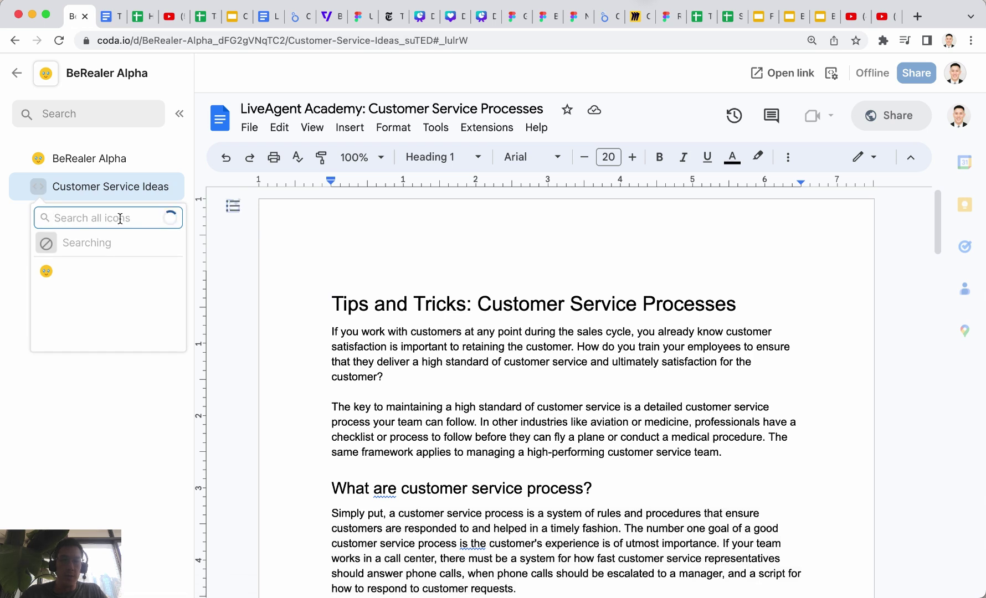
# Step: Copy The Remote Working Chronicles link and return to Coda to add another page
pyautogui.click(111, 18)
pyautogui.scroll(1, 329, 298)
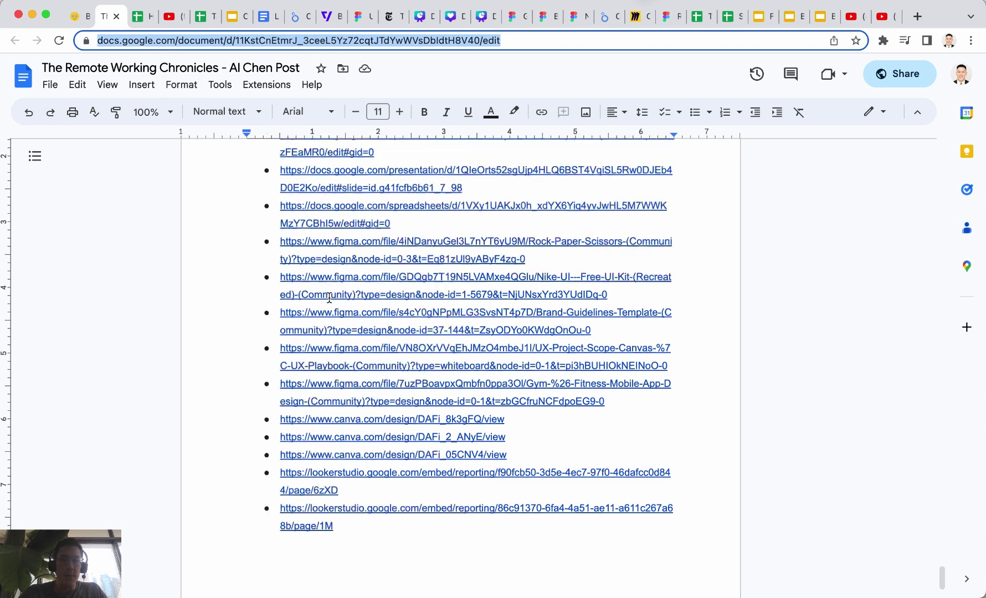
pyautogui.scroll(20, 329, 299)
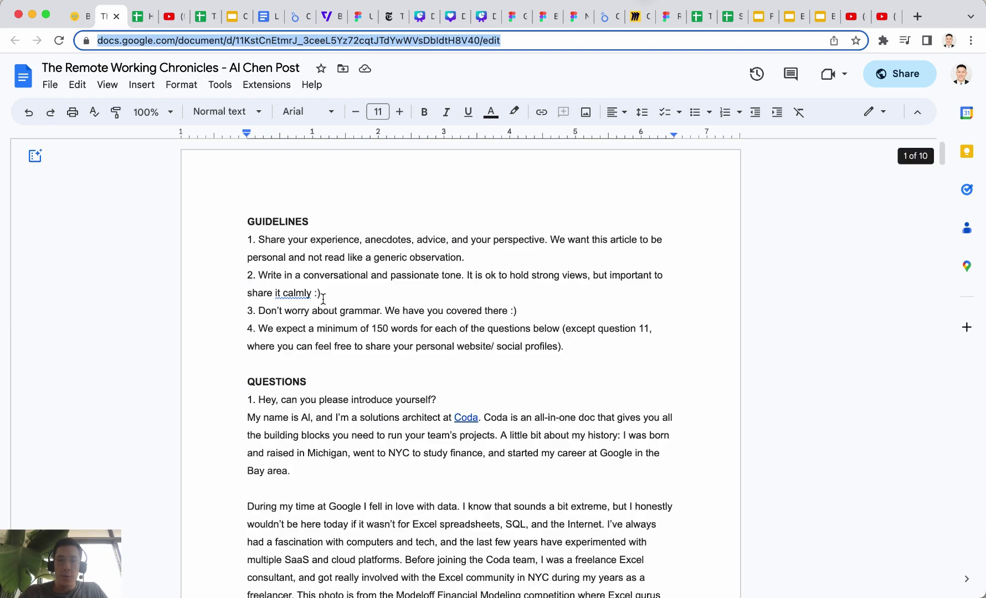
pyautogui.click(86, 27)
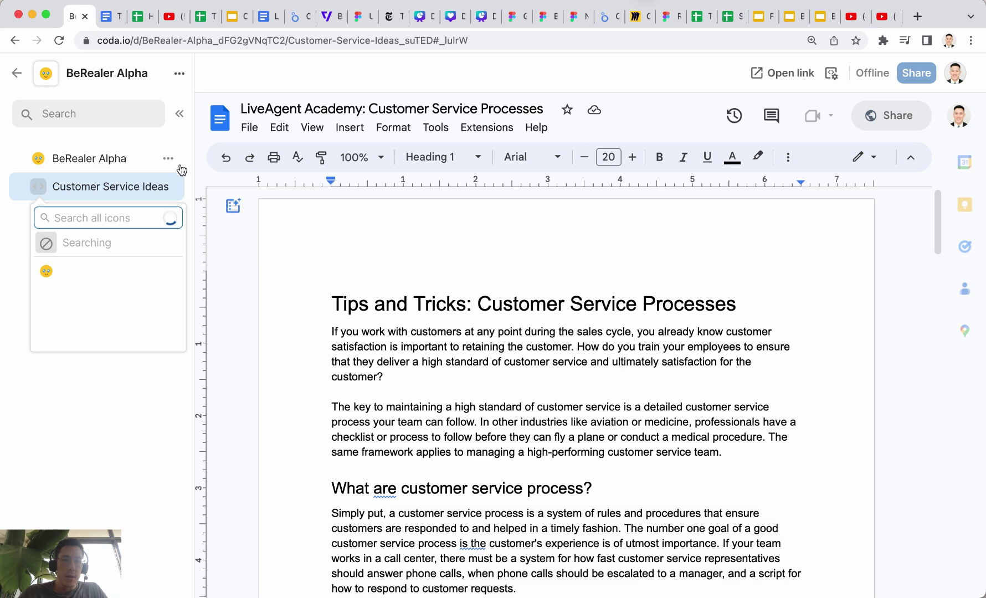
pyautogui.click(149, 435)
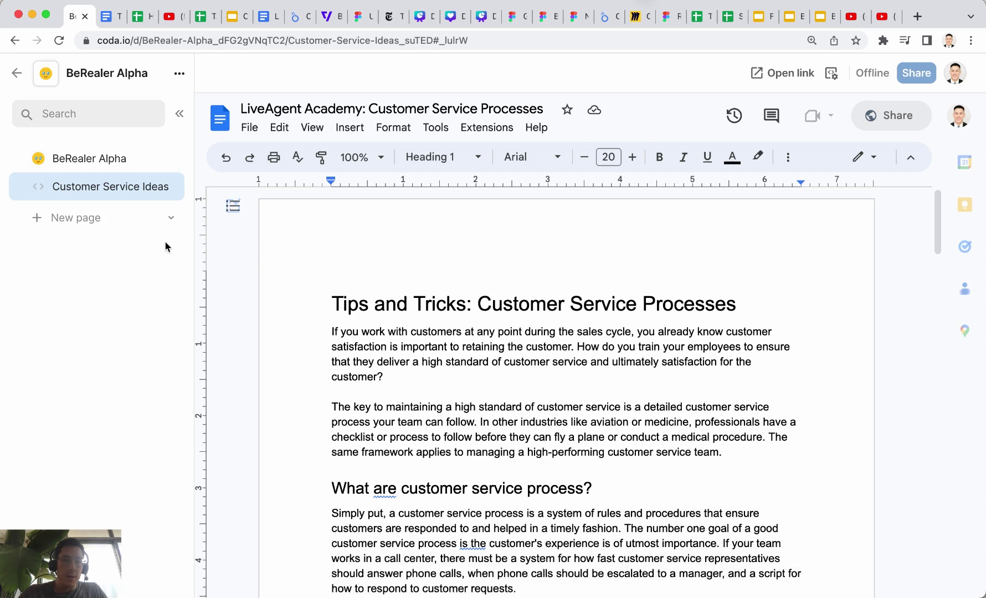
pyautogui.click(172, 217)
# Step: Embed The Remote Working Chronicles Doc in a new page named 'Remote working'
pyautogui.click(200, 246)
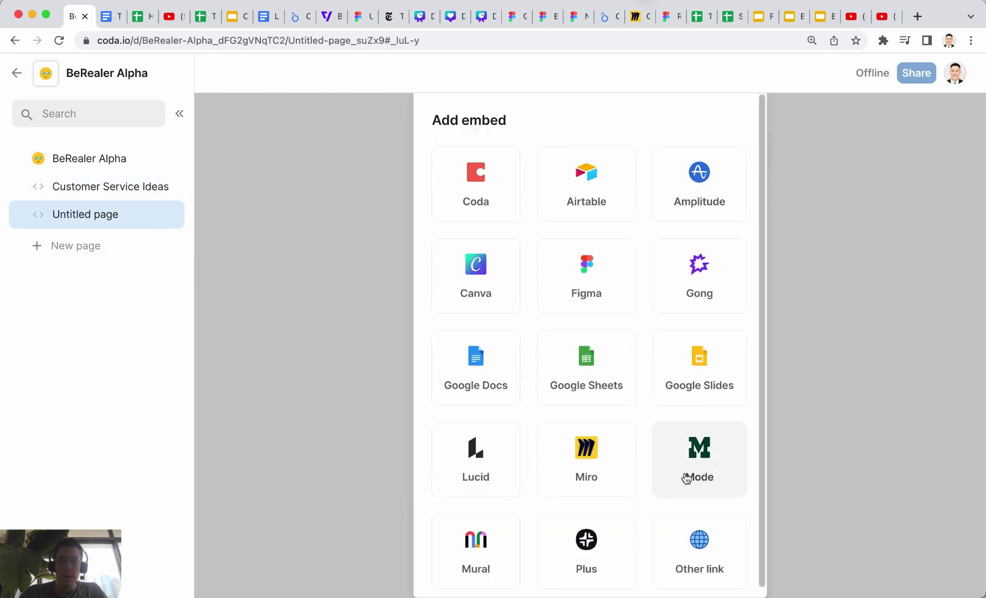
pyautogui.click(511, 379)
pyautogui.press('super+v')
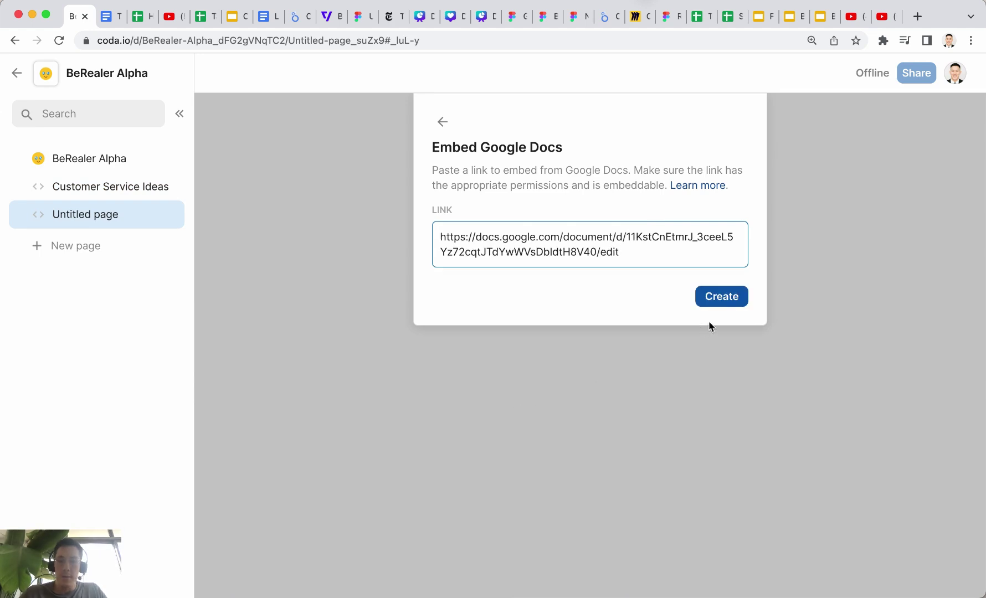
pyautogui.click(721, 297)
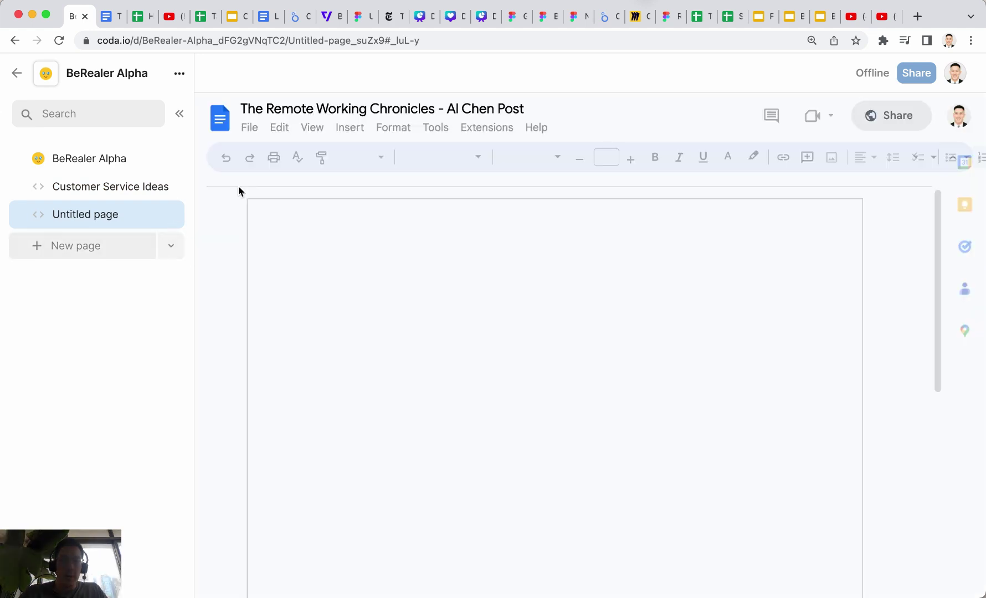
pyautogui.doubleClick(99, 222)
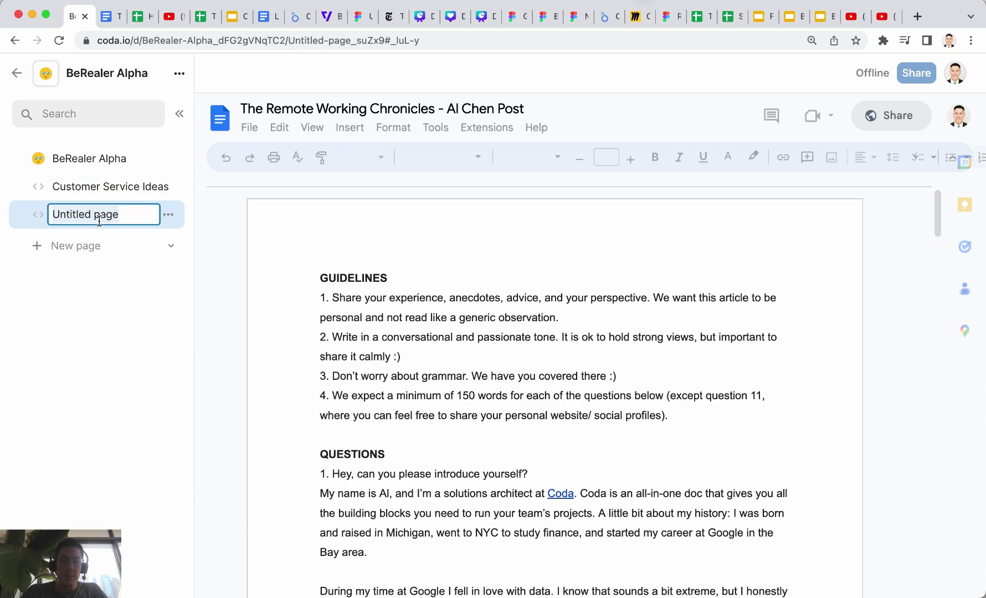
pyautogui.write('Remote working')
pyautogui.press('Return')
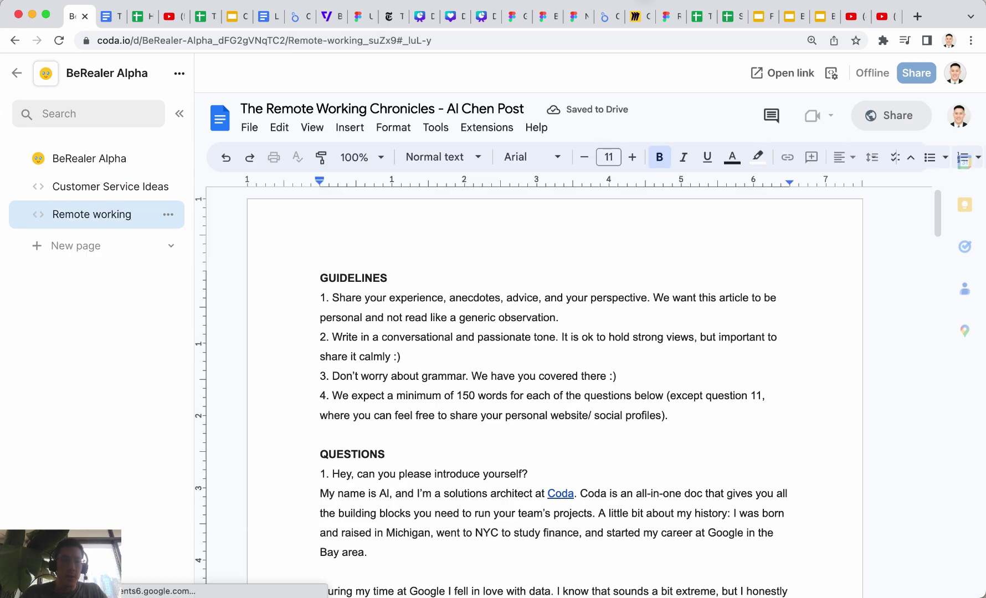
# Step: Give Remote working a people-at-desk icon and Customer Service Ideas its own icon
pyautogui.click(42, 218)
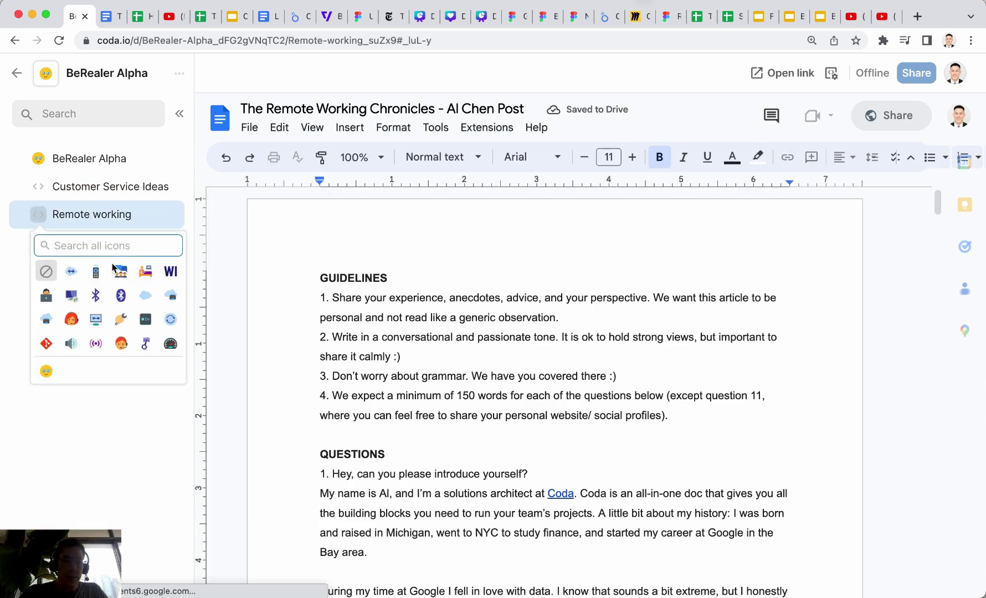
pyautogui.click(118, 272)
pyautogui.click(38, 188)
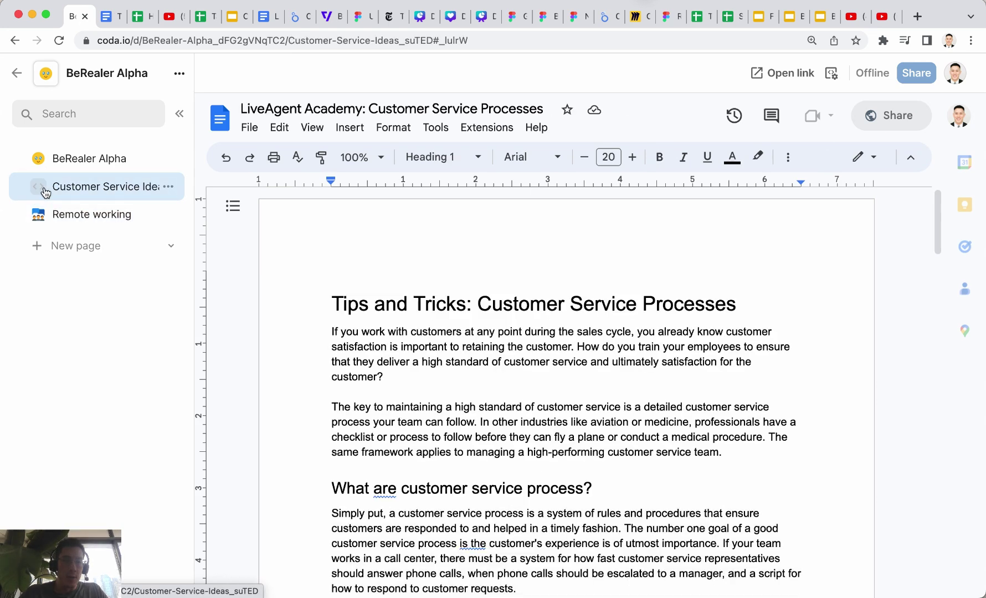
pyautogui.click(38, 187)
pyautogui.click(146, 245)
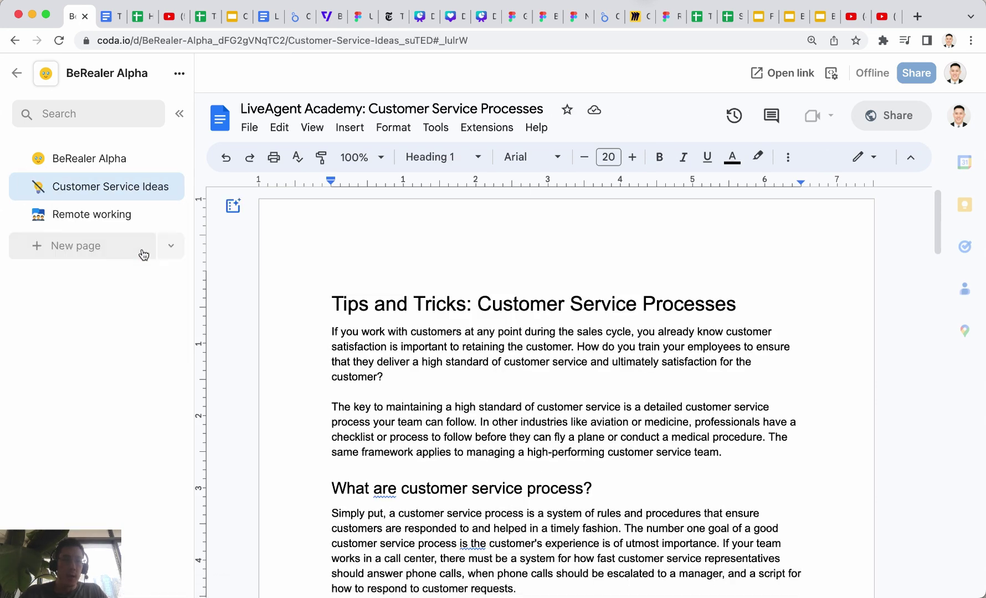
pyautogui.click(107, 18)
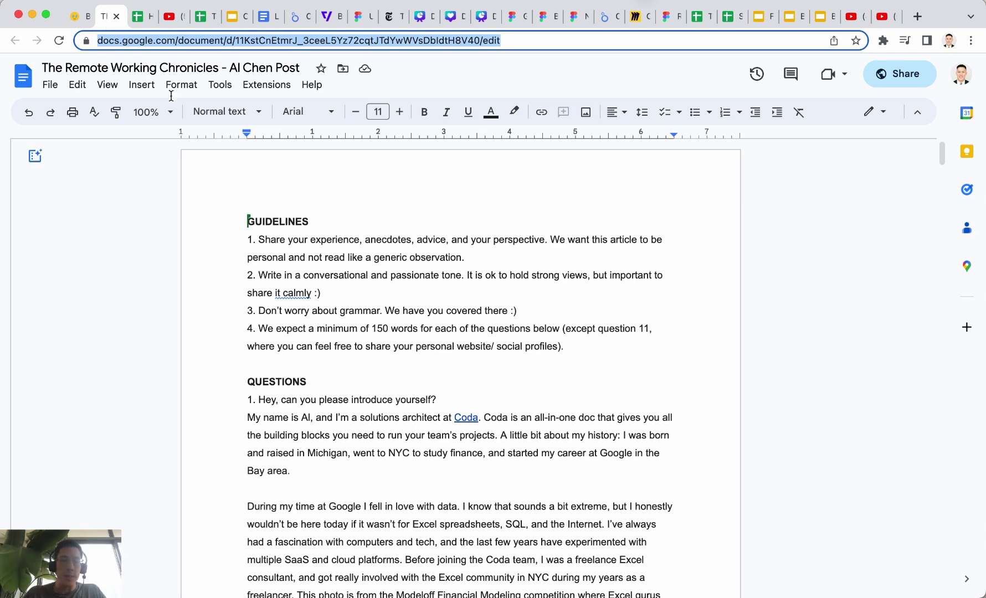
# Step: Copy the Historical JHU data sheet link and embed it in a new Google Sheets embed page
pyautogui.click(116, 17)
pyautogui.click(151, 42)
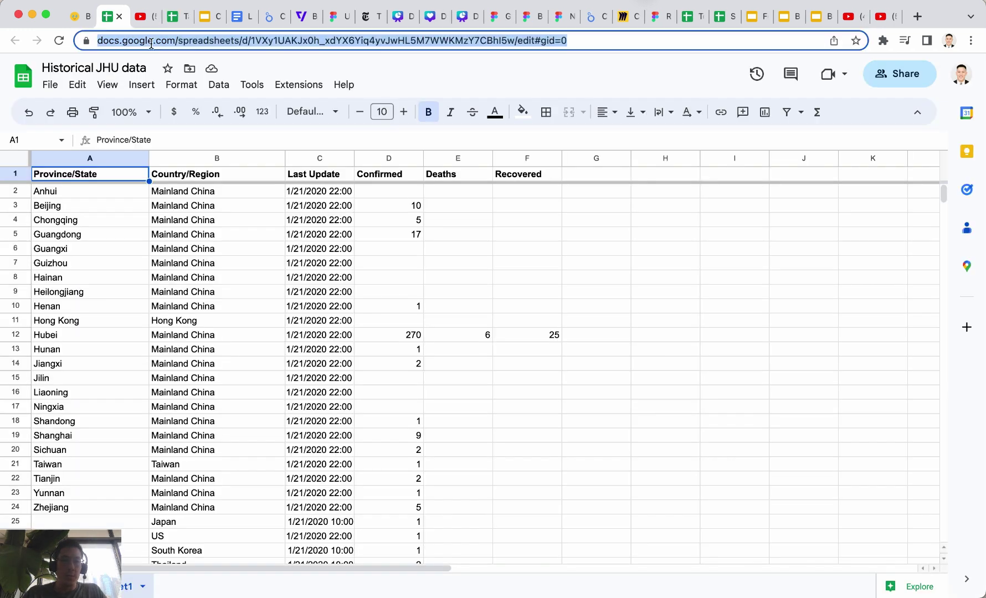
pyautogui.click(72, 20)
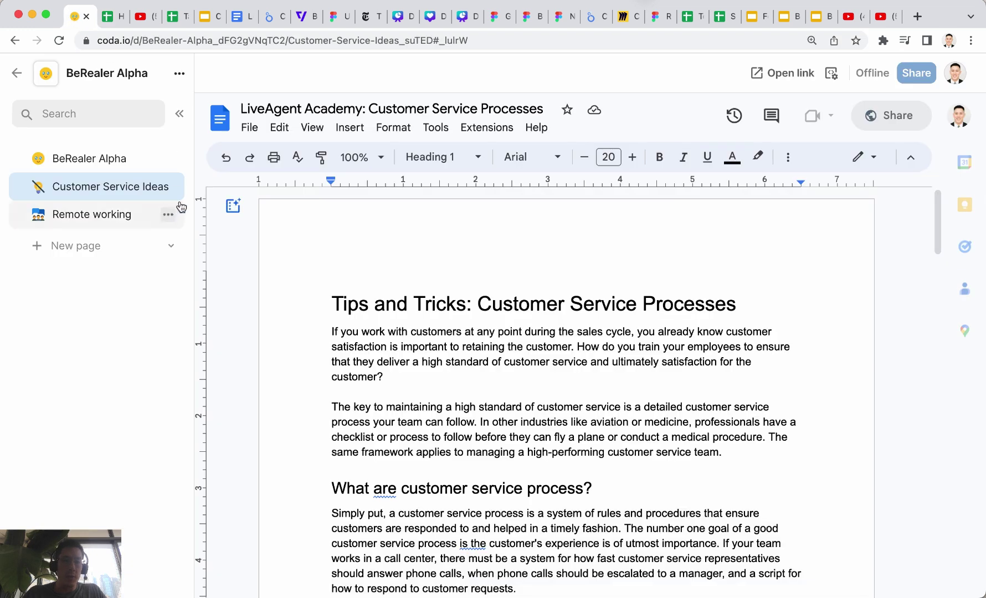
pyautogui.click(205, 286)
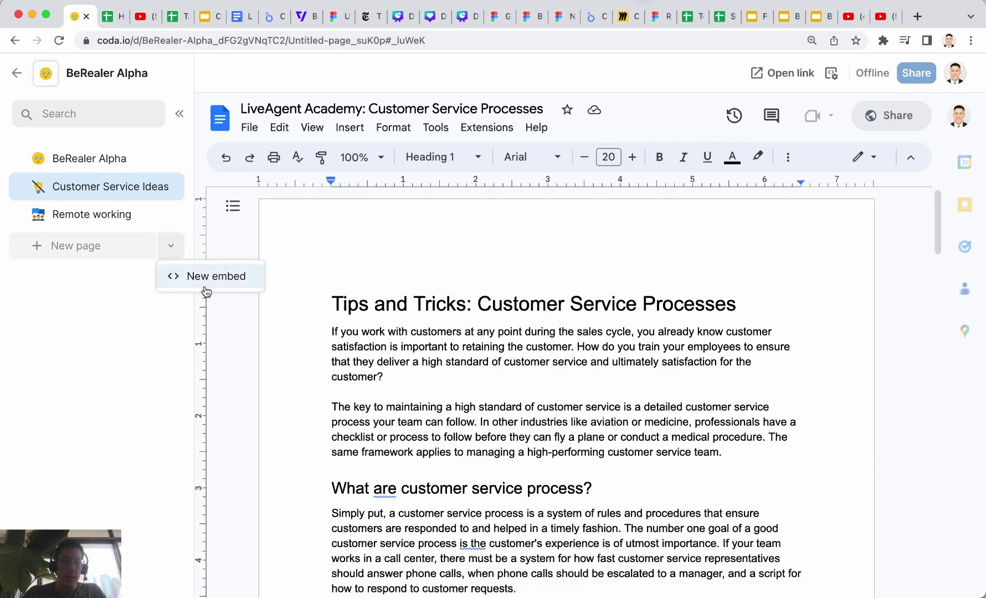
pyautogui.click(562, 373)
pyautogui.press('super+v')
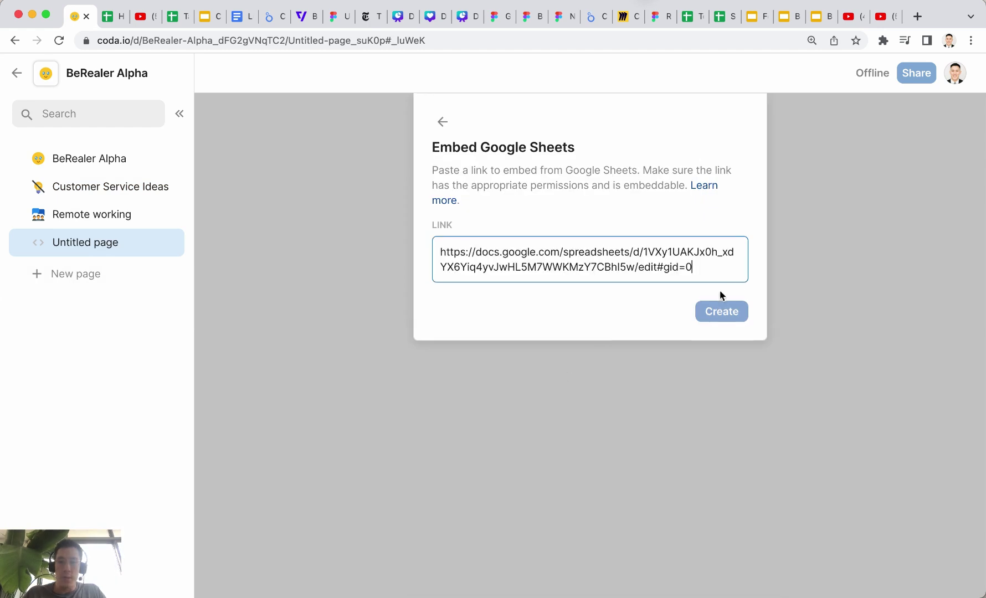
pyautogui.click(720, 309)
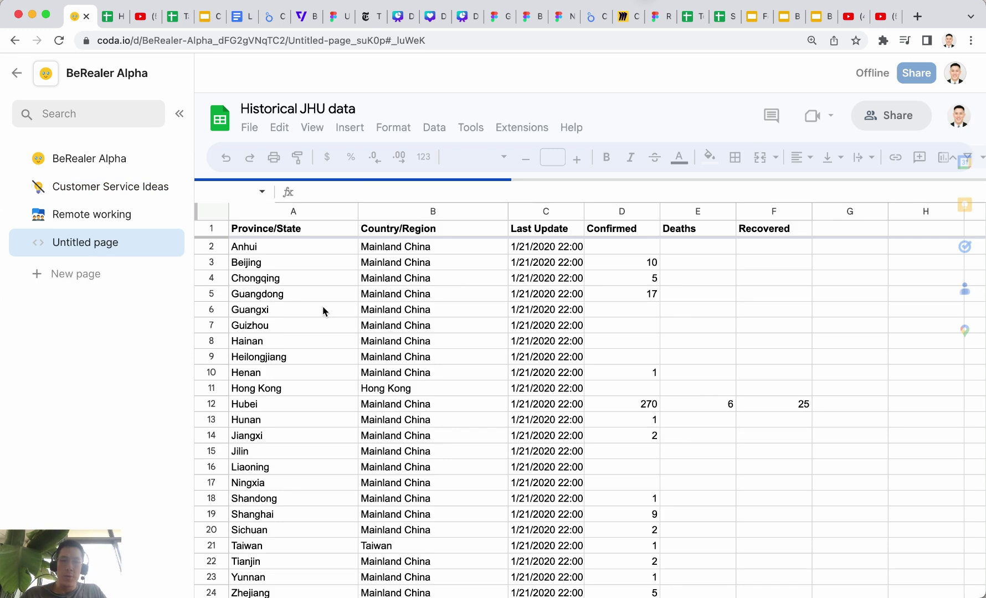
pyautogui.click(324, 311)
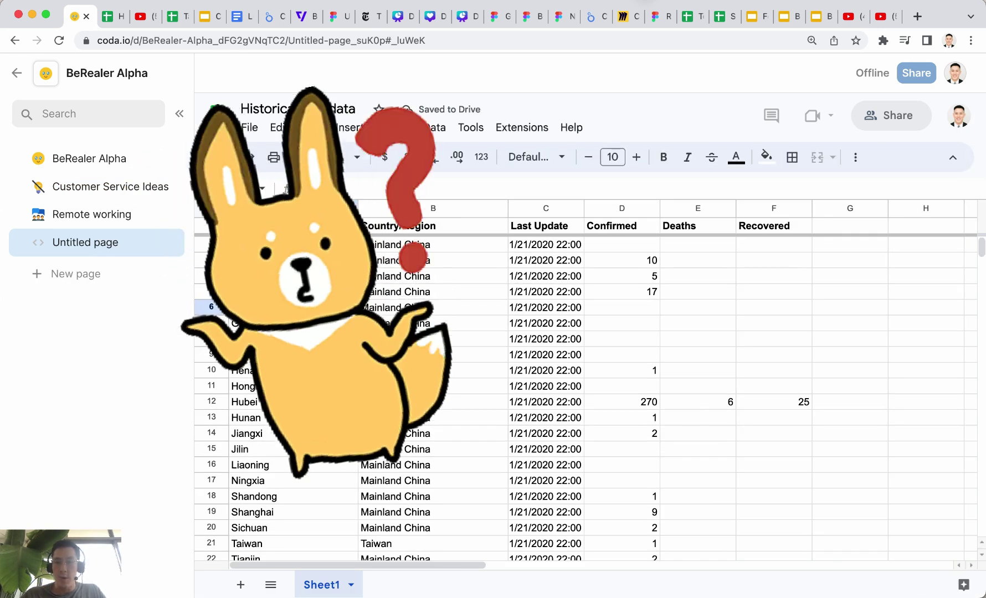
# Step: Rename the embedded sheet's page 'Historial Data' and start choosing its icon
pyautogui.doubleClick(111, 243)
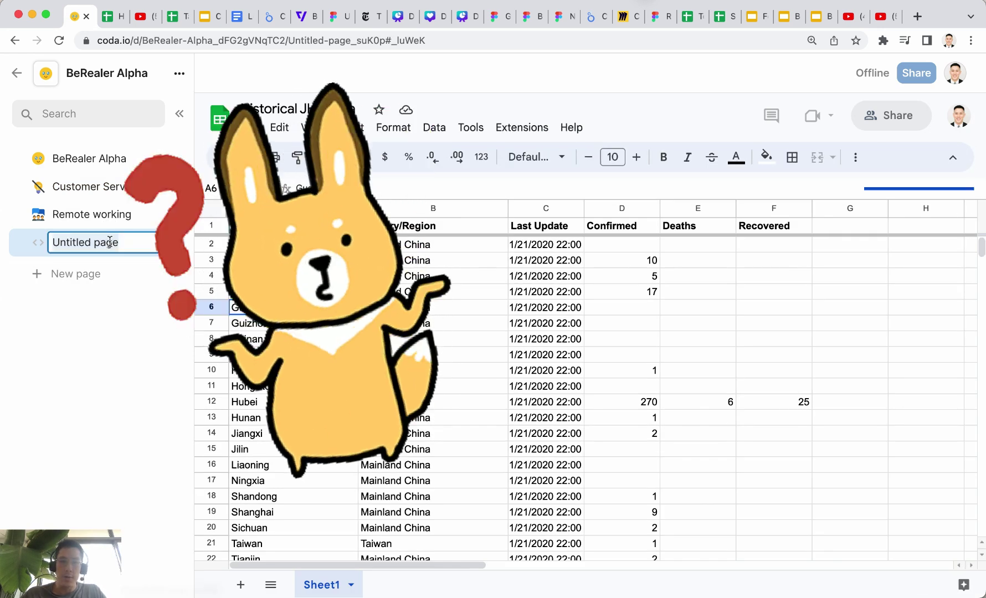
pyautogui.write('Historial Data')
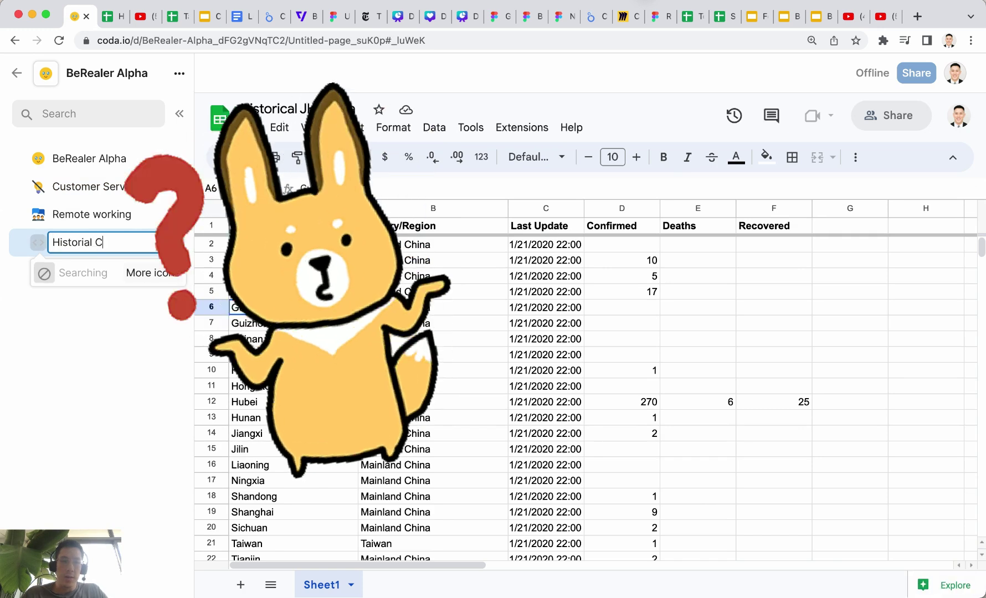
pyautogui.press('Return')
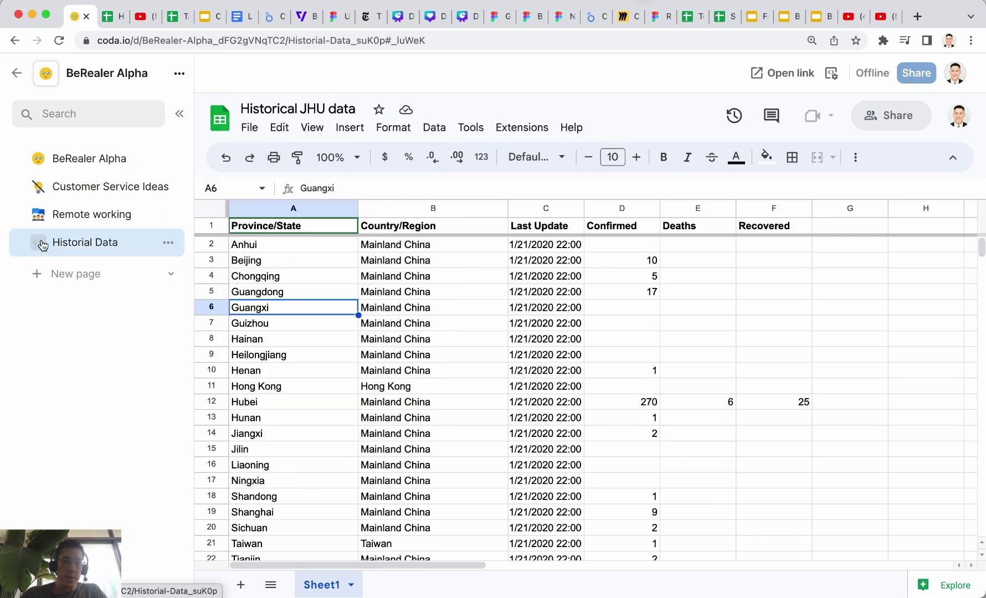
pyautogui.click(43, 246)
# Step: Give Historial Data a blue document icon, edit B6, and enter 'ALL OF THIS SHOWS UP IN THE GOOGLE SHEET' in E5
pyautogui.click(99, 302)
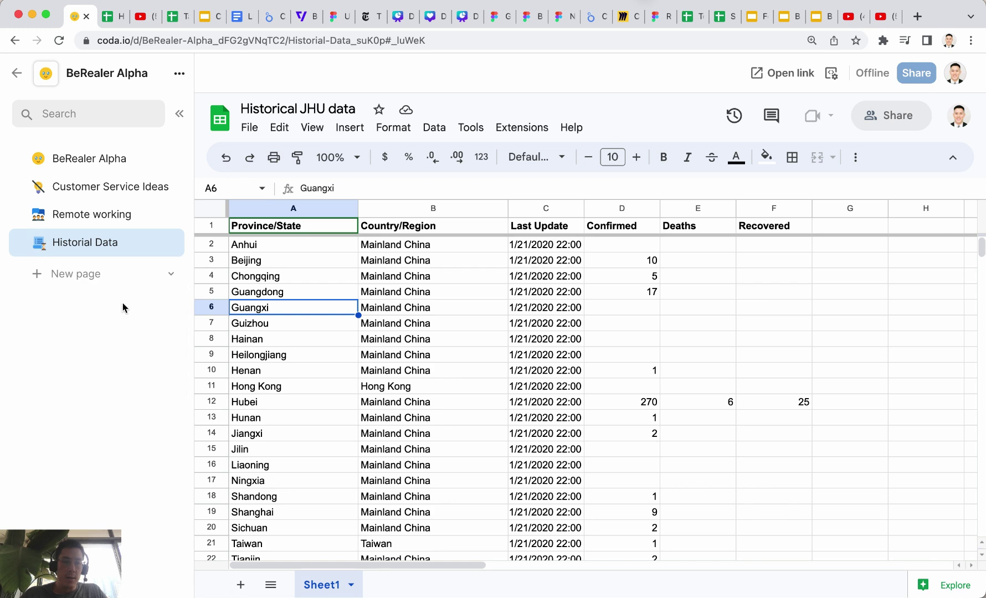
pyautogui.click(457, 355)
pyautogui.doubleClick(449, 308)
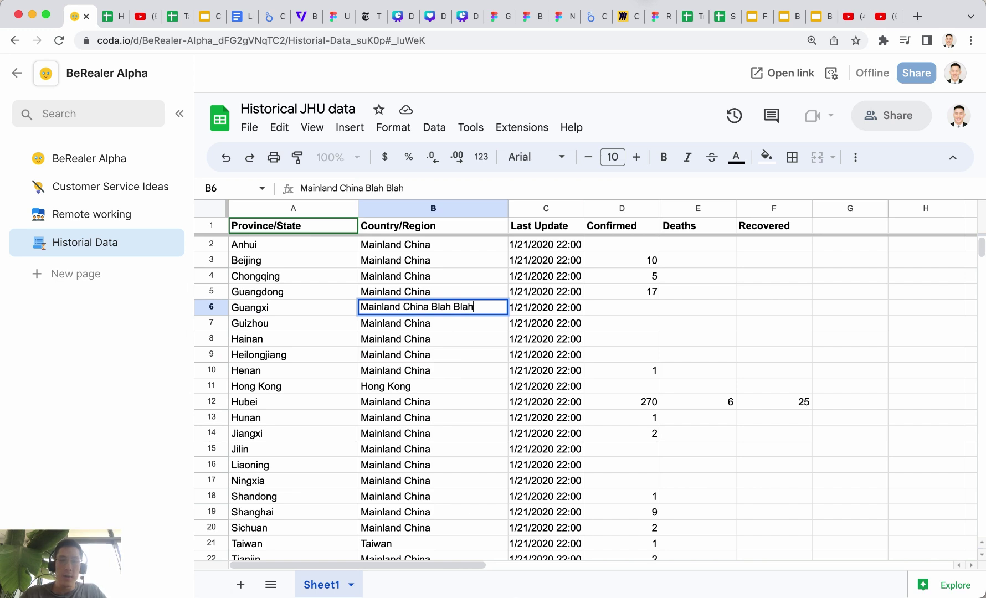
pyautogui.press('Return')
pyautogui.click(696, 297)
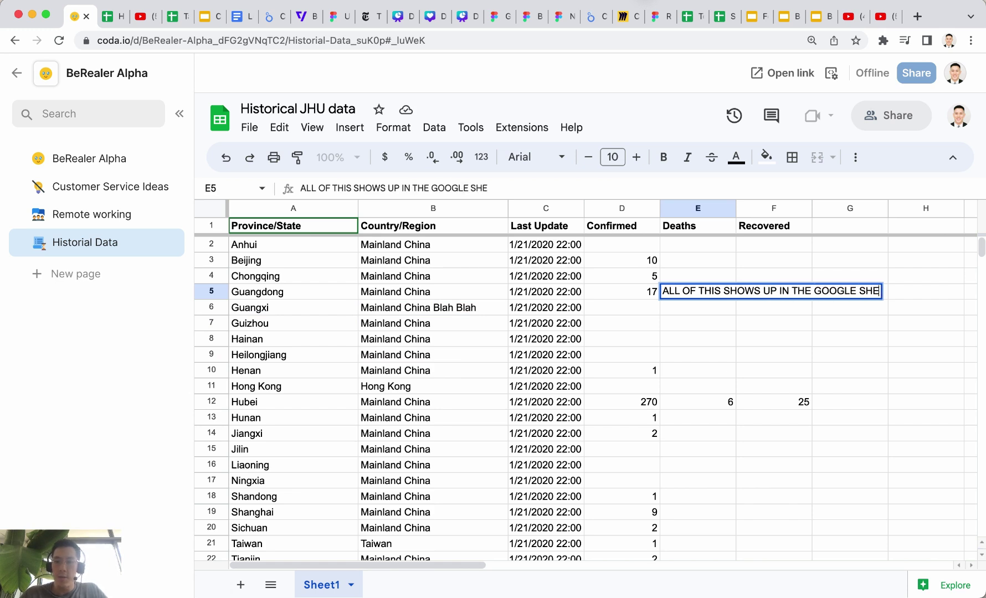
pyautogui.write('ALL OF THIS SHOWS UP IN THE GOOGLE SHEET')
pyautogui.press('Return')
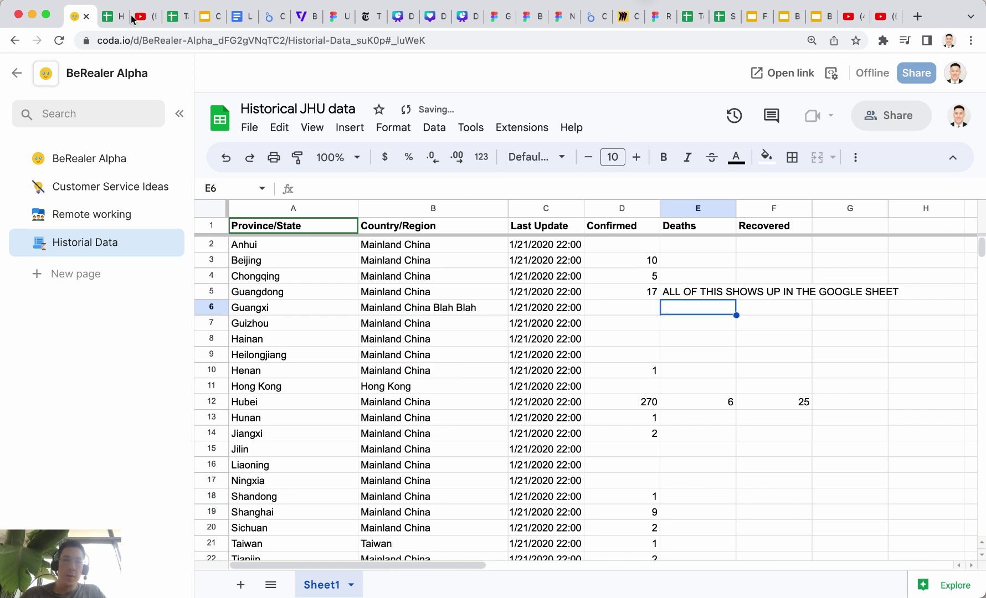
# Step: Verify the synced edits in the original Google Sheet, then close it and return to Coda
pyautogui.click(108, 18)
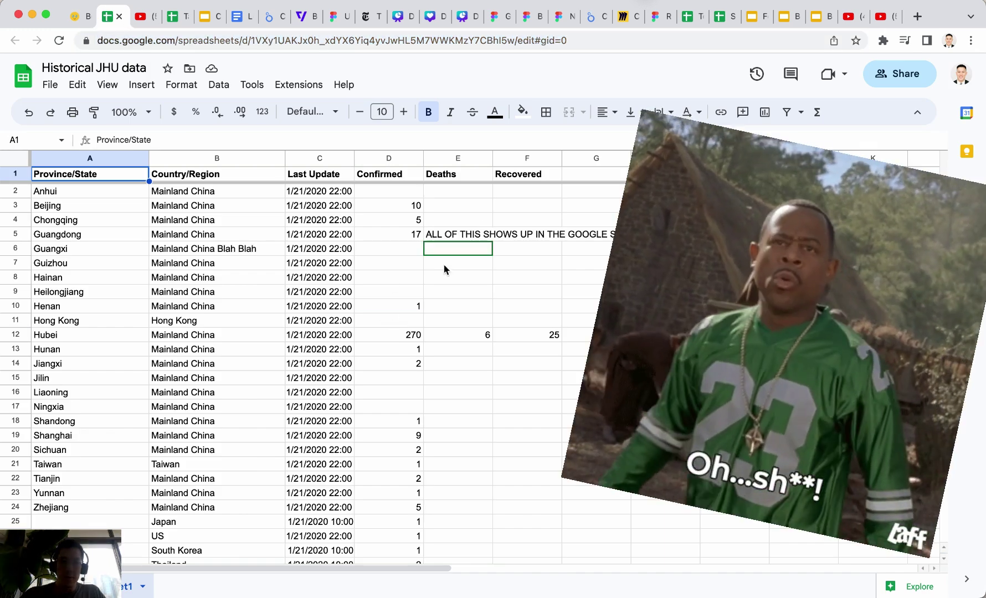
pyautogui.hscroll(3, 443, 265)
pyautogui.click(476, 230)
pyautogui.click(276, 277)
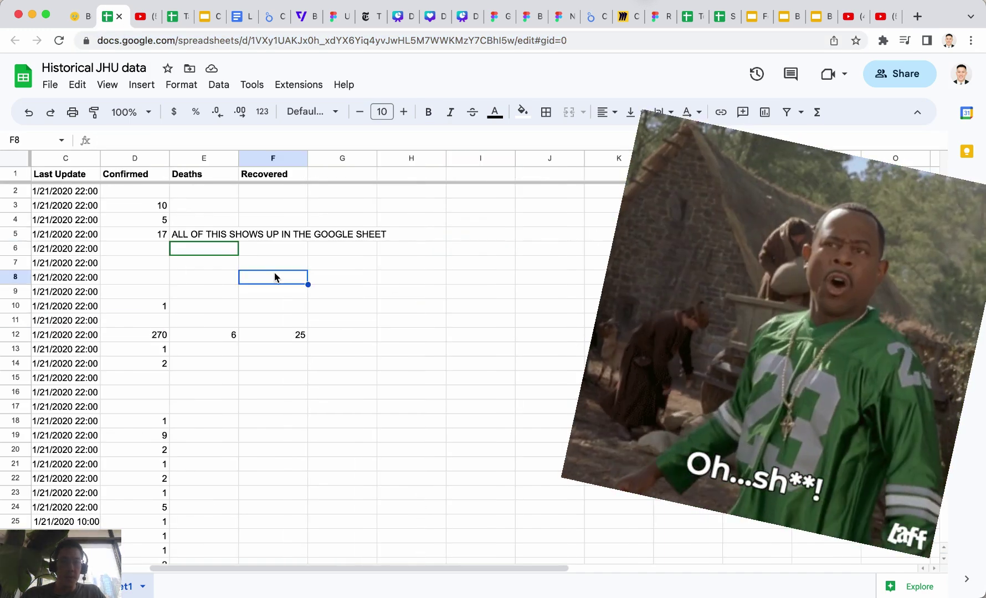
pyautogui.press('super+w')
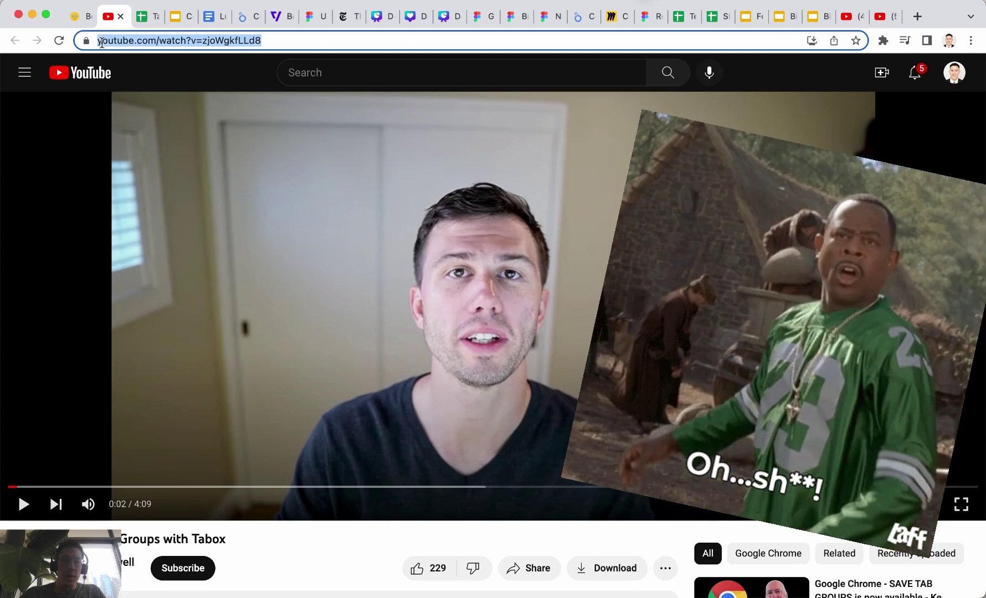
pyautogui.click(87, 20)
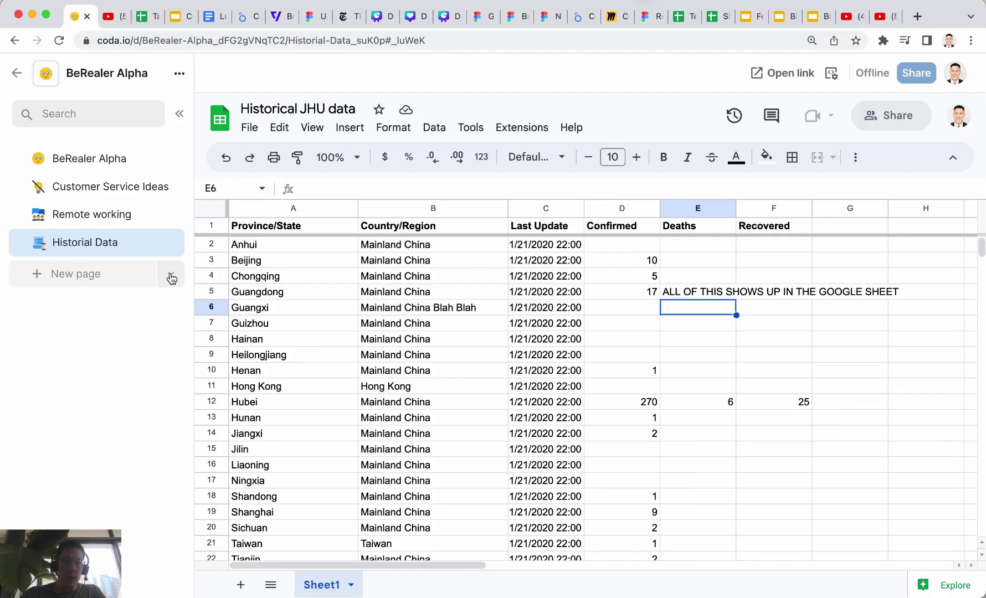
# Step: Embed the Tabox YouTube video in a new page as an Other link embed
pyautogui.click(171, 274)
pyautogui.click(184, 306)
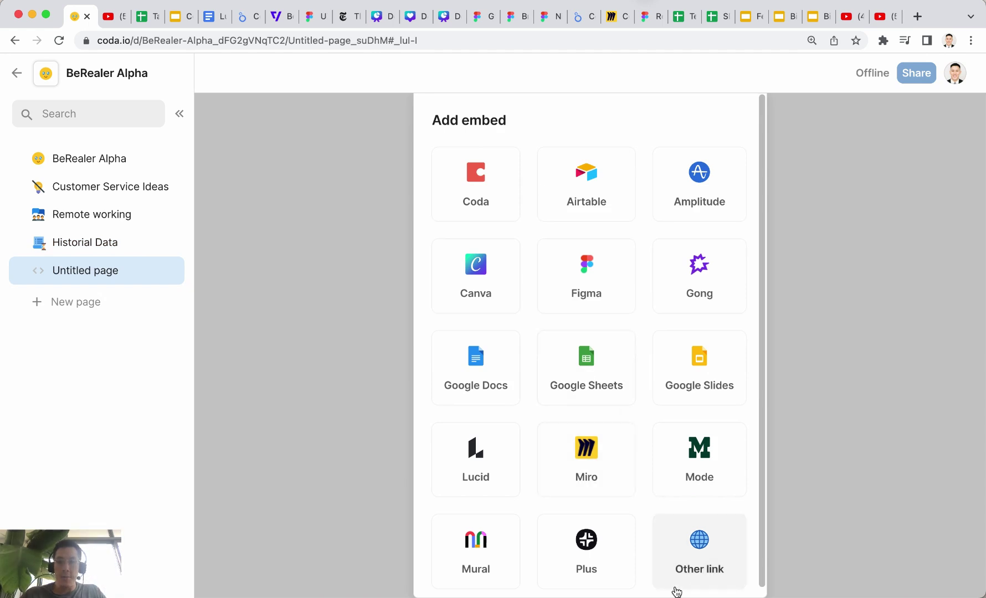
pyautogui.click(702, 579)
pyautogui.press('Return')
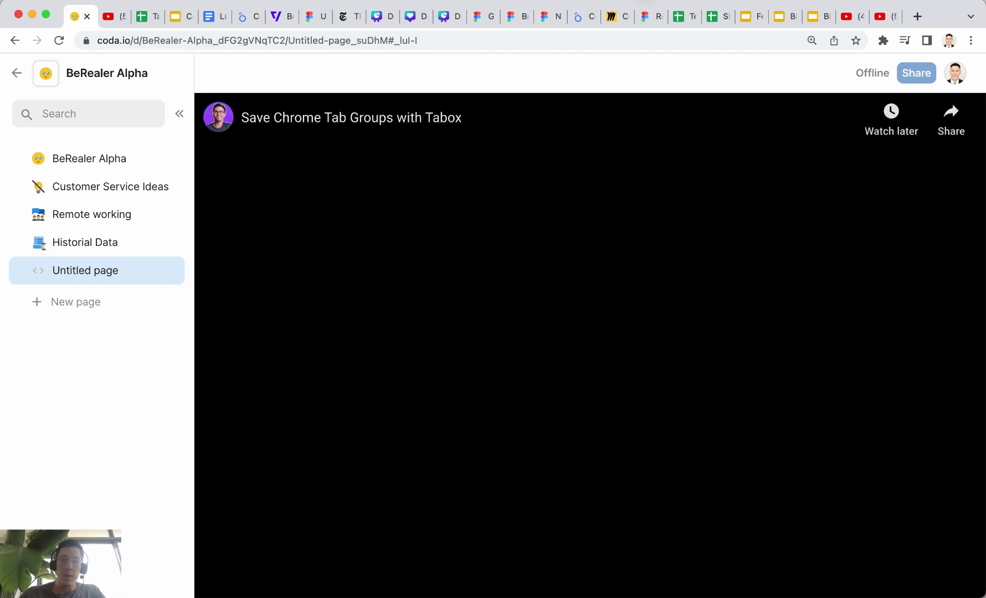
# Step: Name the video page 'Chrome Tabs' with a Chrome logo icon, and add a blank page
pyautogui.doubleClick(78, 269)
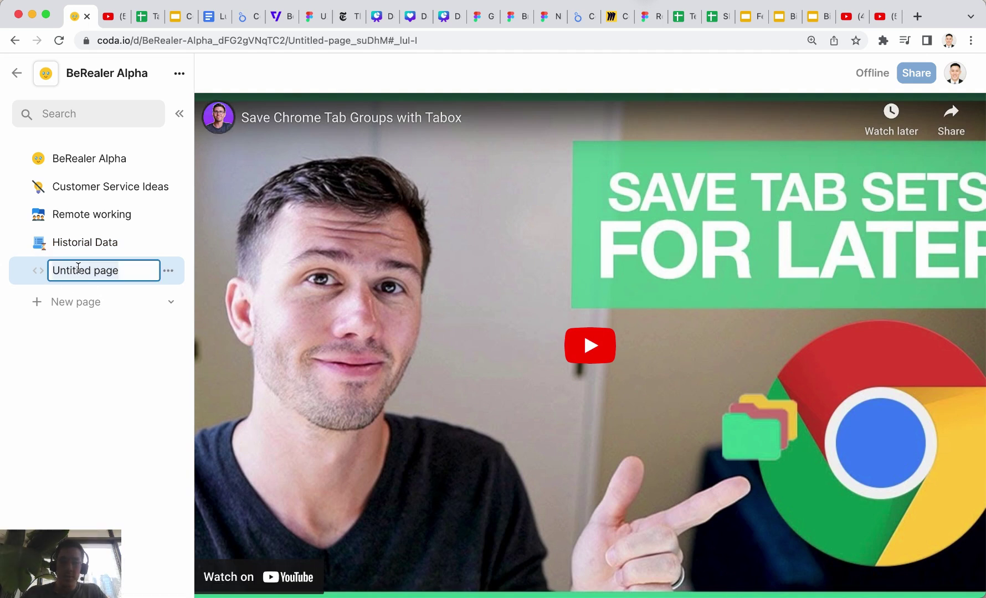
pyautogui.write('Chr')
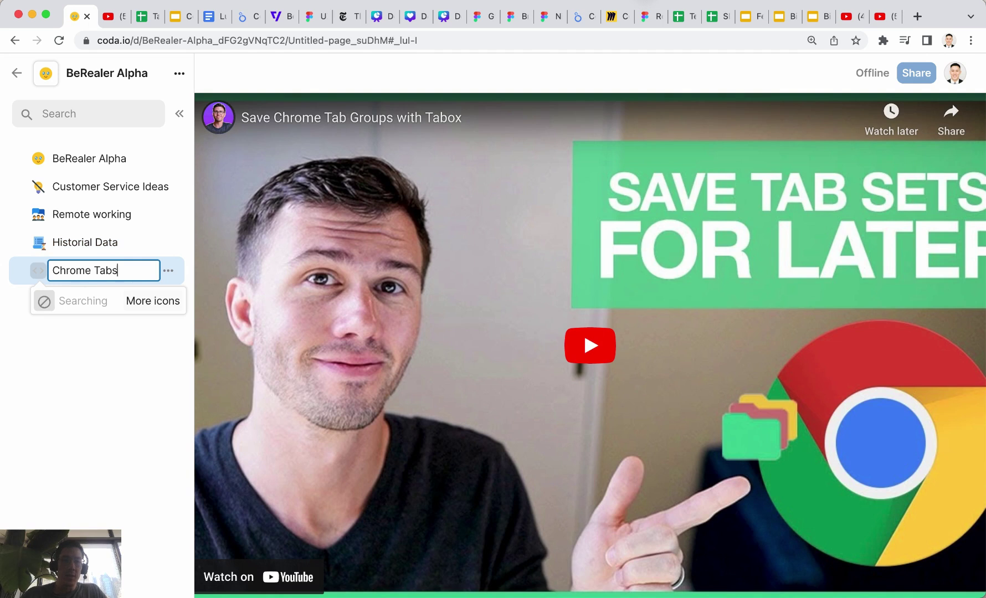
pyautogui.write('ome Tabs')
pyautogui.press('Return')
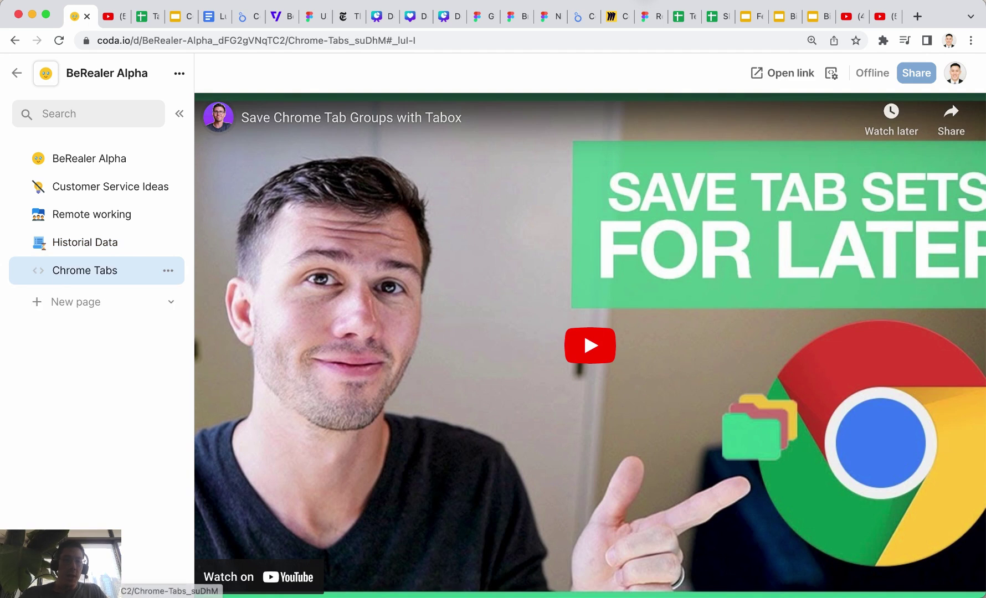
pyautogui.click(42, 274)
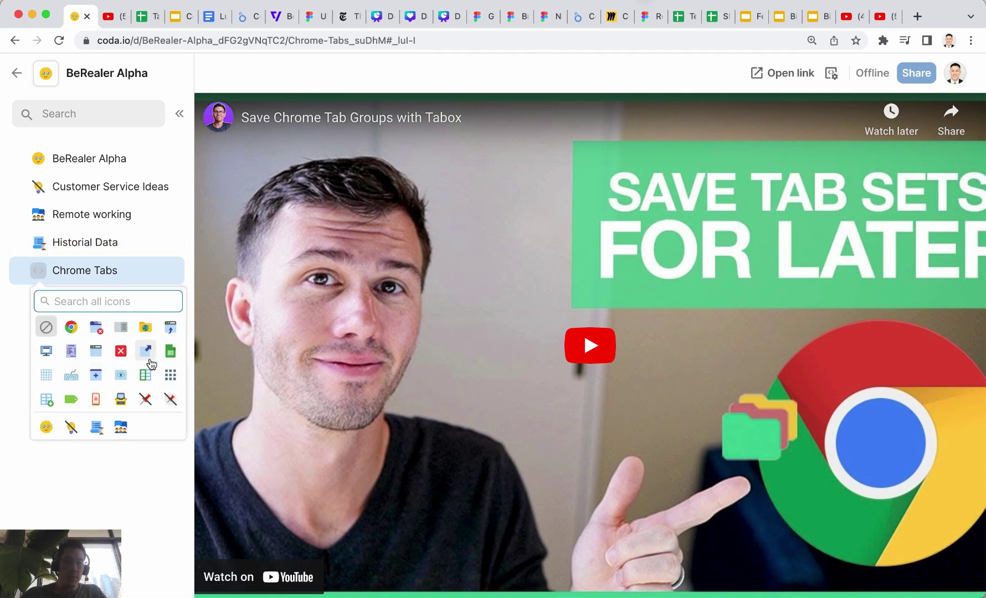
pyautogui.click(71, 327)
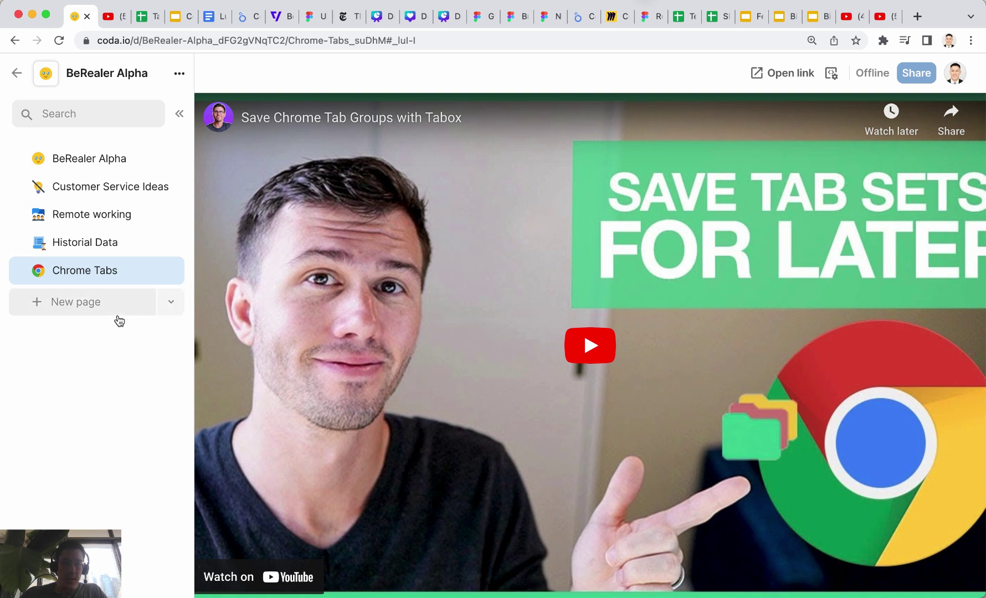
pyautogui.click(90, 309)
# Step: Name the blank page 'To Read / Watch' and nest Chrome Tabs beneath it
pyautogui.doubleClick(79, 298)
pyautogui.write('To Read')
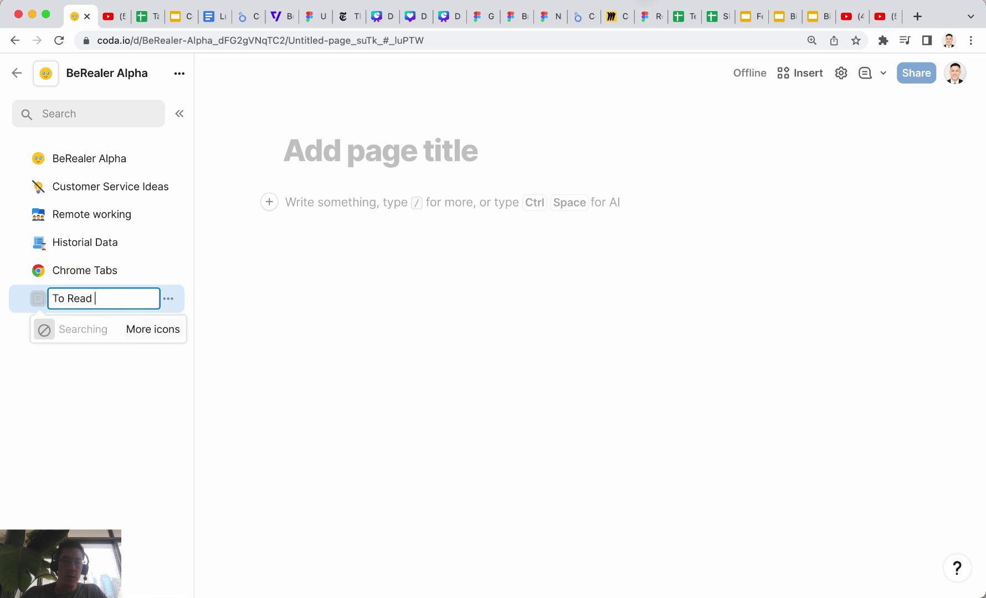
pyautogui.write(' / Watch')
pyautogui.press('Return')
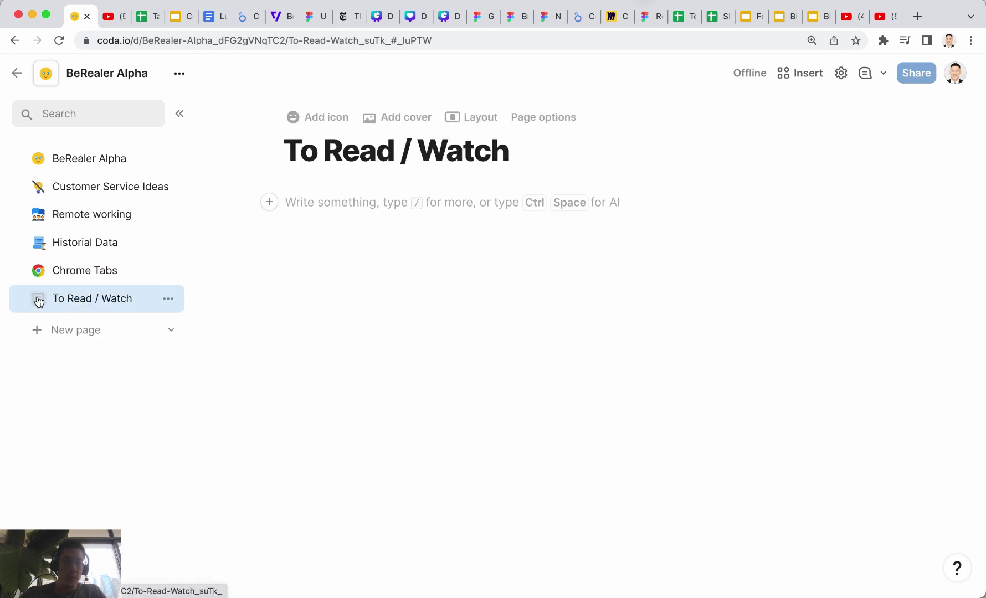
pyautogui.moveTo(94, 272); pyautogui.dragTo(105, 297)
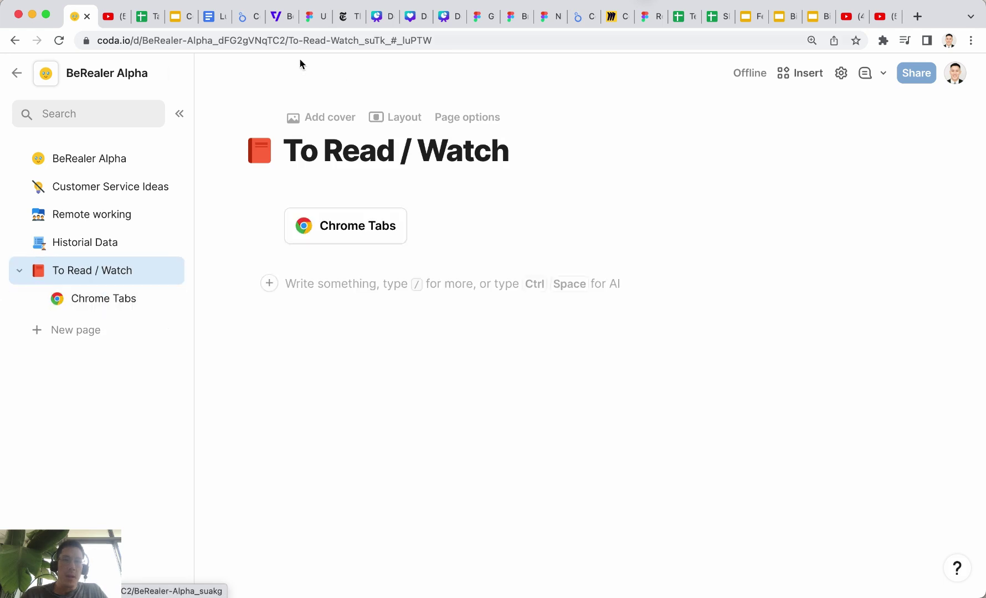
# Step: Close the YouTube video tab and return to the Coda doc
pyautogui.click(109, 16)
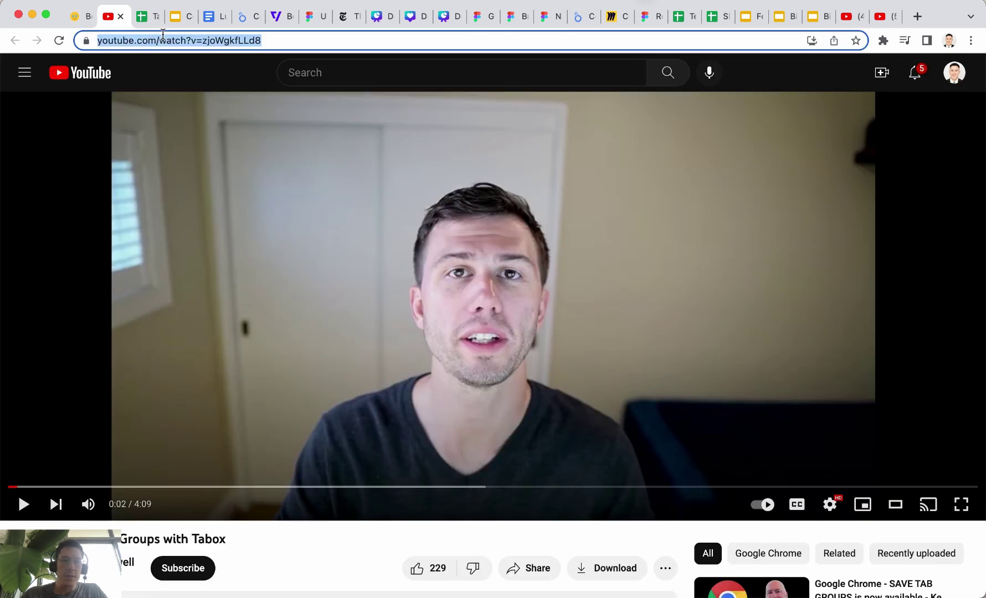
pyautogui.press('super+w')
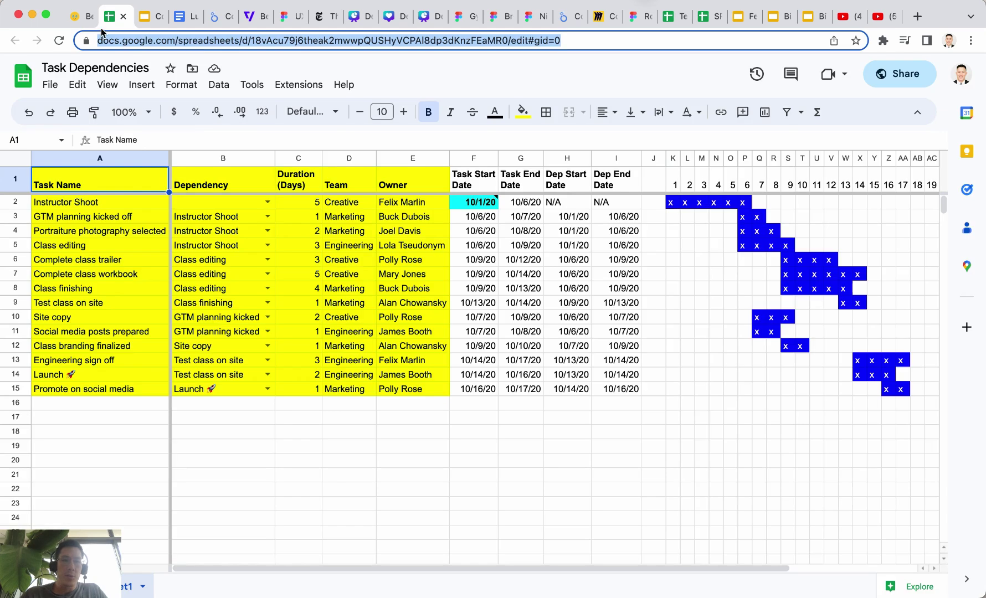
pyautogui.click(78, 16)
# Step: Add a new embed page named 'Project Tracker'
pyautogui.click(169, 159)
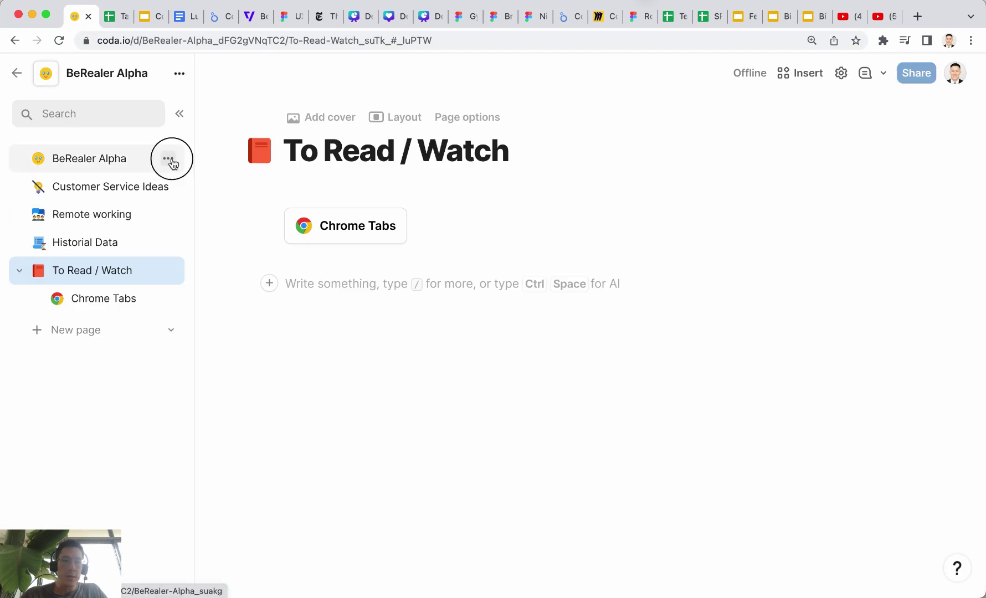
pyautogui.click(135, 348)
pyautogui.click(171, 330)
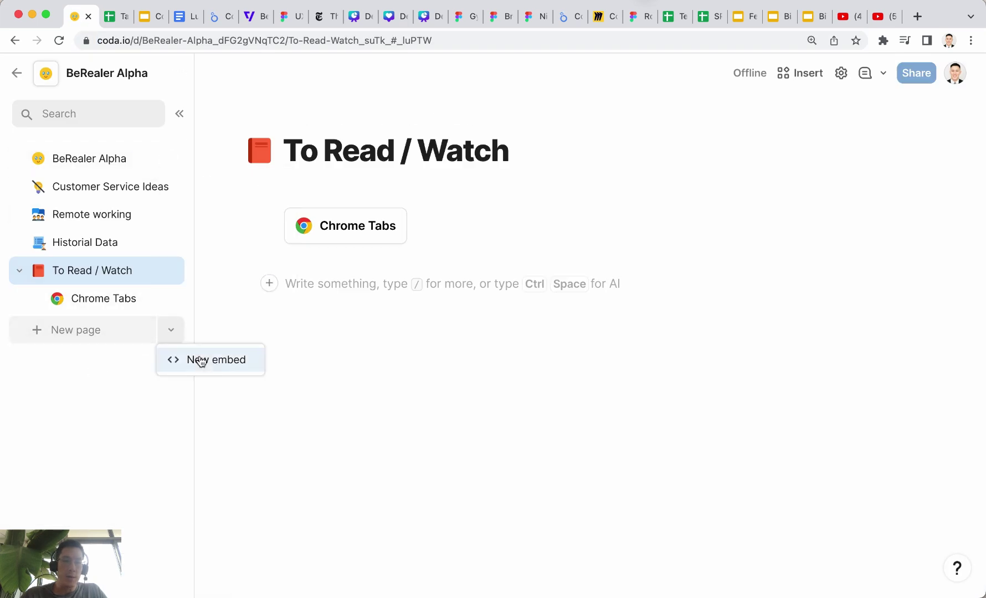
pyautogui.click(198, 358)
pyautogui.write('rroject Tracker')
pyautogui.press('Return')
# Step: Create a Process Stuff page holding Project Tracker and Customer Service Ideas; move Remote working under To Read / Watch
pyautogui.click(61, 360)
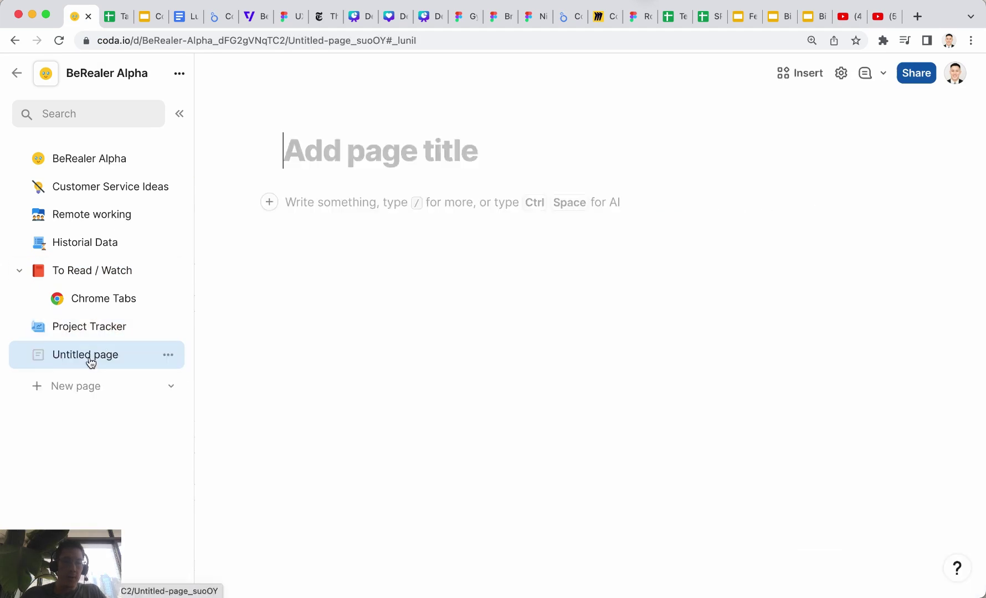
pyautogui.moveTo(83, 327); pyautogui.dragTo(83, 355)
pyautogui.write('Process Stuff')
pyautogui.moveTo(121, 211); pyautogui.dragTo(111, 299)
pyautogui.moveTo(100, 187); pyautogui.dragTo(100, 327)
# Step: Create a Data page with a 100/010 icon holding Historial Data, and give Process Stuff a cart icon
pyautogui.write('Data')
pyautogui.moveTo(85, 187); pyautogui.dragTo(94, 382)
pyautogui.click(44, 186)
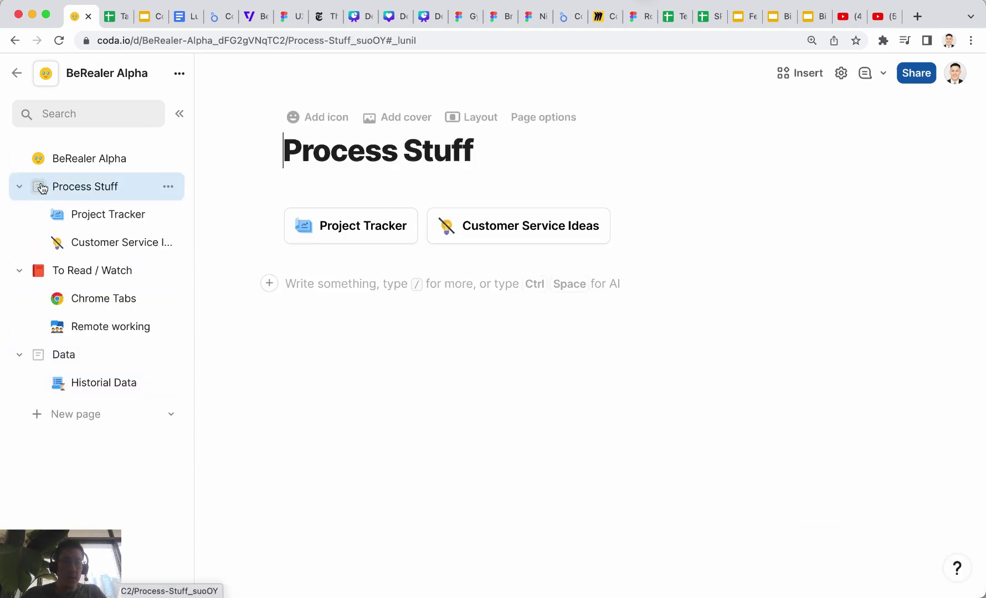
pyautogui.click(35, 354)
pyautogui.click(44, 409)
# Step: Add a Google Slides embed page named 'Intro Slide Deck'
pyautogui.click(172, 273)
pyautogui.click(198, 302)
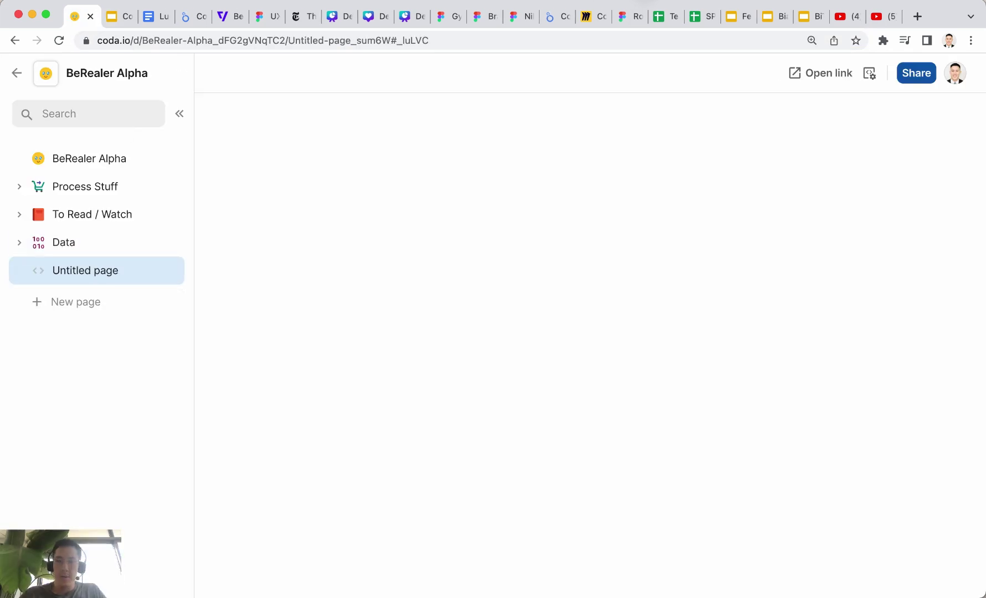
pyautogui.doubleClick(88, 270)
pyautogui.write('Intro Slide Deck')
pyautogui.press('Return')
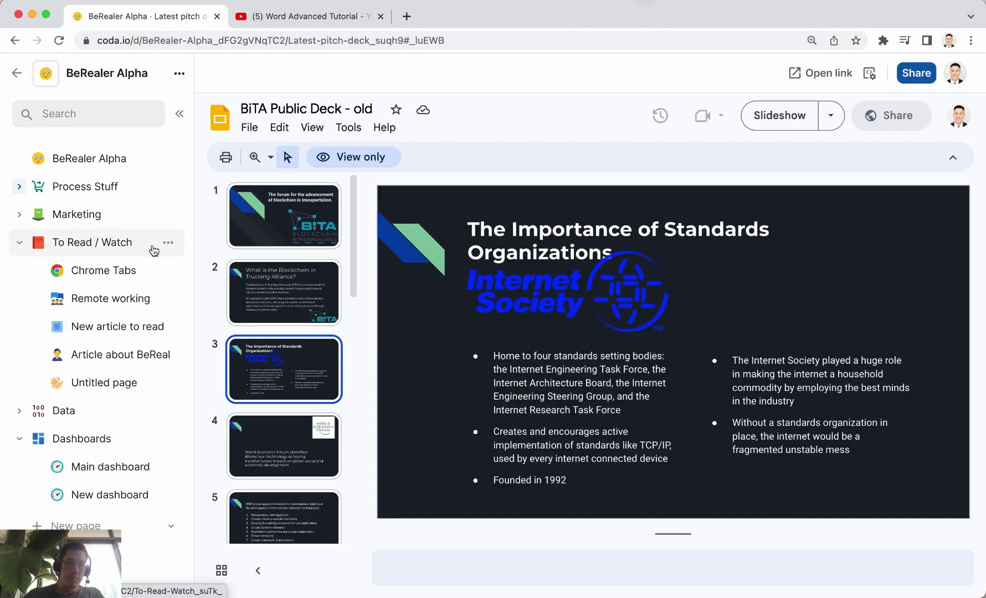
# Step: Add a page under To Read / Watch embedding the YouTube video's link
pyautogui.click(168, 242)
pyautogui.click(307, 16)
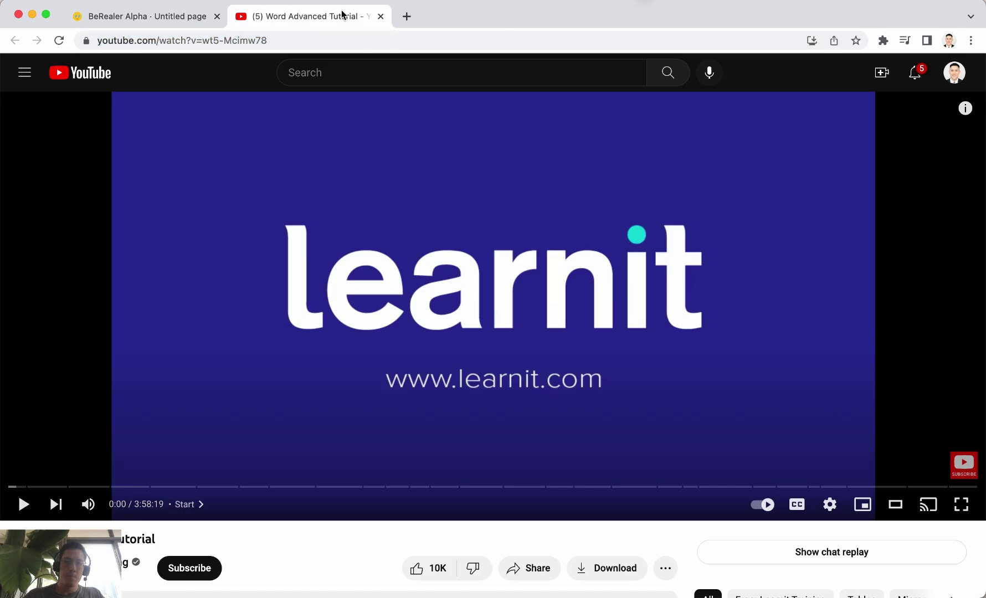
pyautogui.click(177, 41)
pyautogui.hotkey('ctrl', 'c')
pyautogui.click(144, 16)
pyautogui.hotkey('ctrl', 'v')
pyautogui.press('Return')
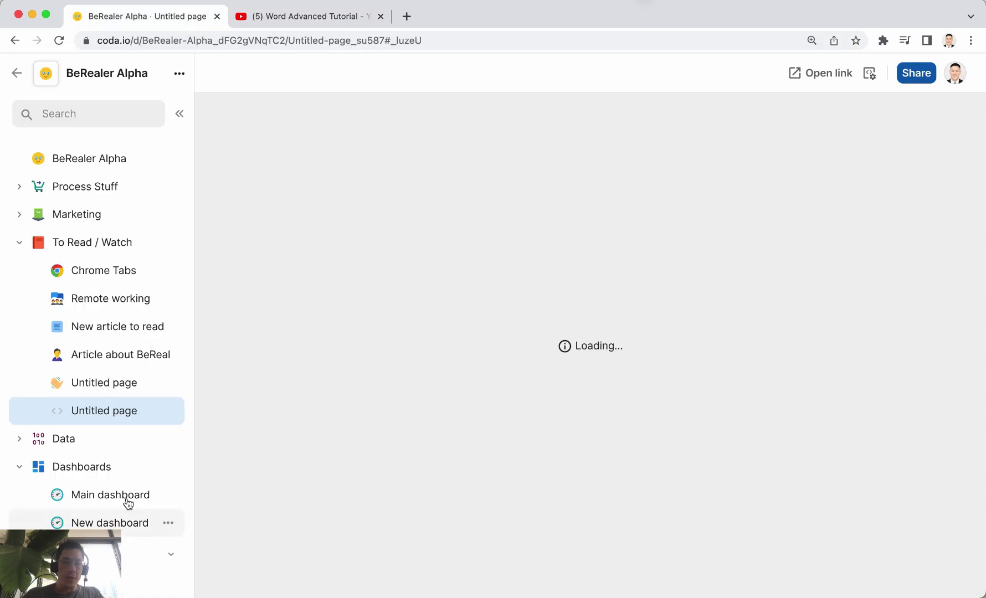
# Step: Rename the new video embed page to 'To watch video'
pyautogui.doubleClick(98, 414)
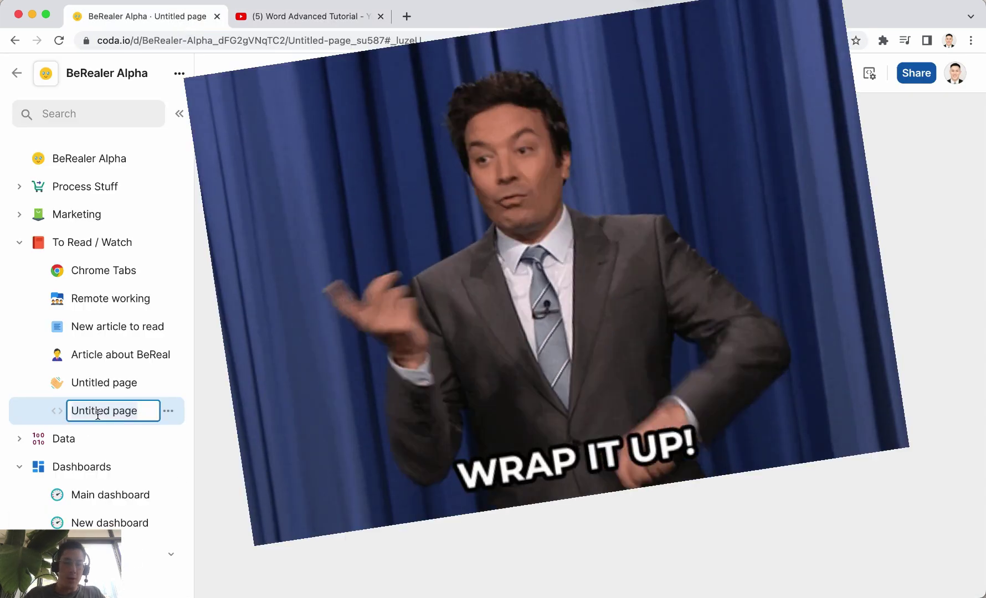
pyautogui.write('To w')
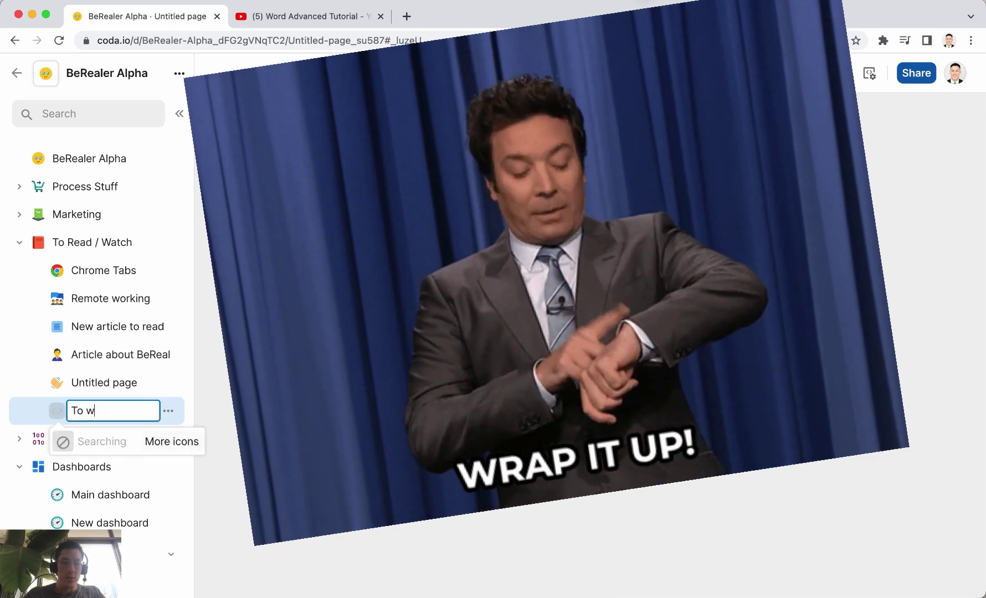
pyautogui.write('atch video')
pyautogui.press('Return')
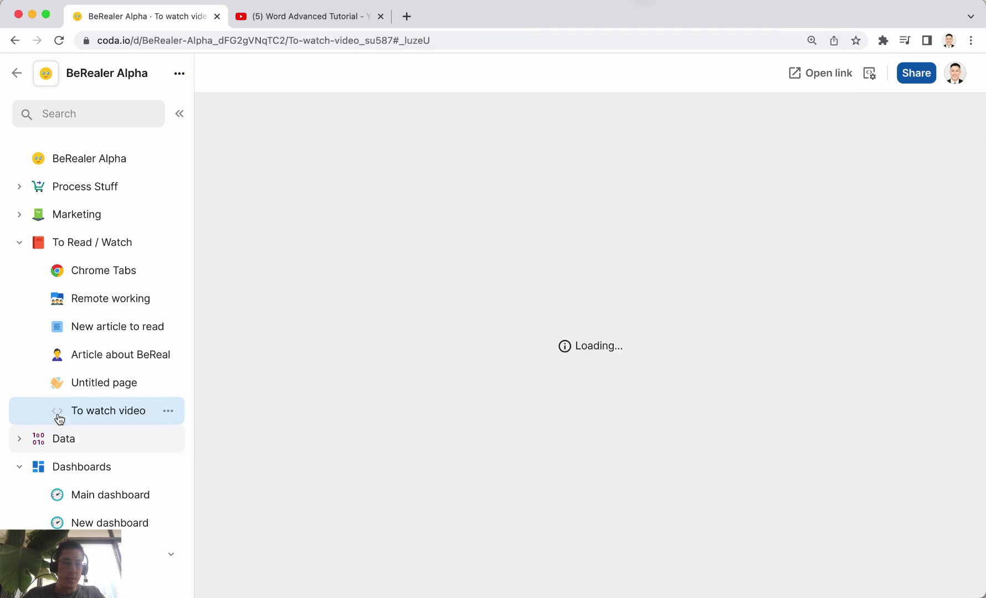
# Step: Add another embed page from the To watch video page's options using the pasted YouTube link
pyautogui.click(169, 243)
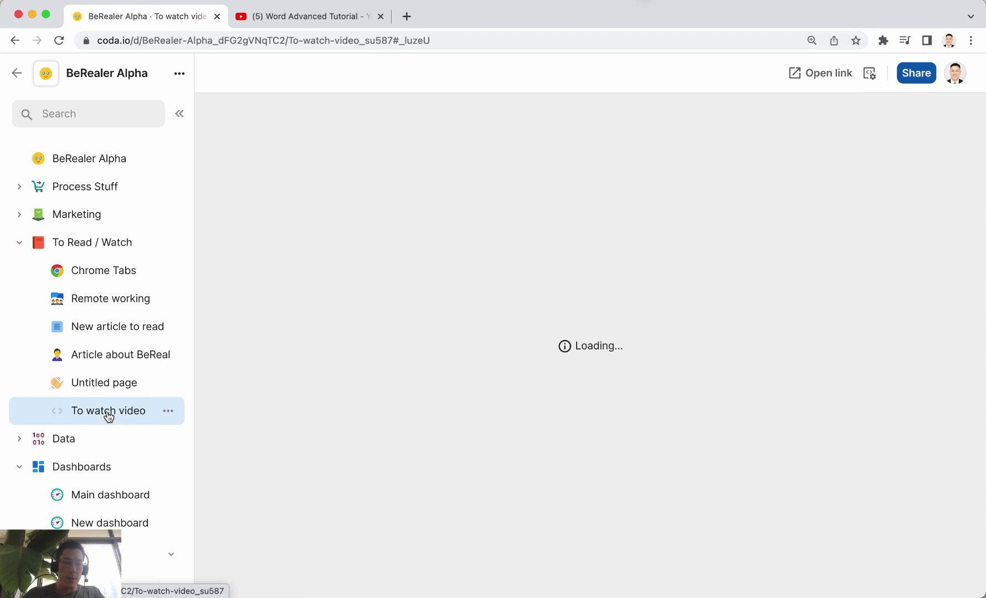
pyautogui.click(168, 410)
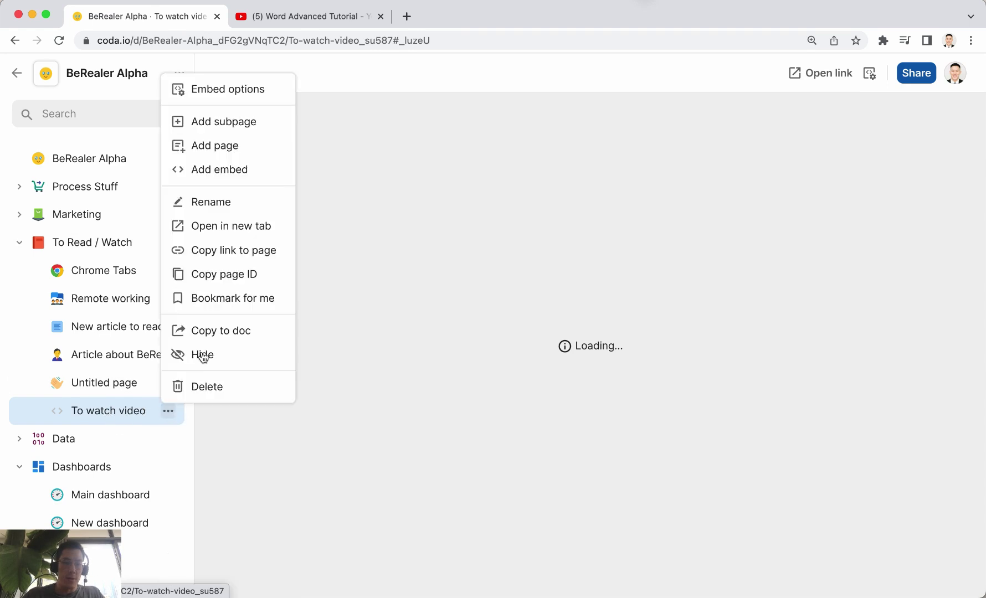
pyautogui.click(239, 170)
pyautogui.click(689, 541)
pyautogui.press('super+v')
pyautogui.press('Return')
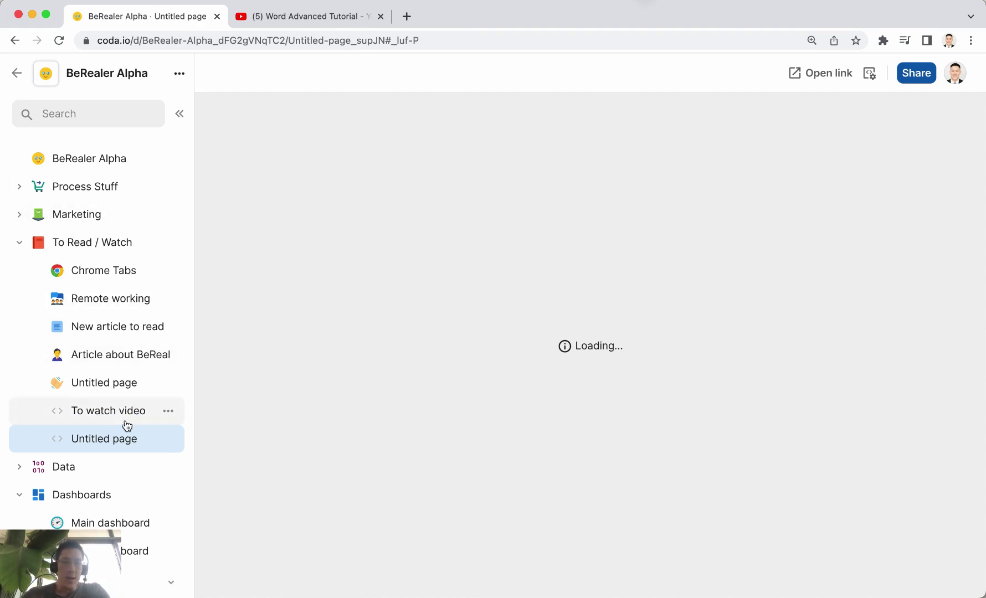
# Step: Rename the new embed page to 'Into one place'
pyautogui.doubleClick(97, 444)
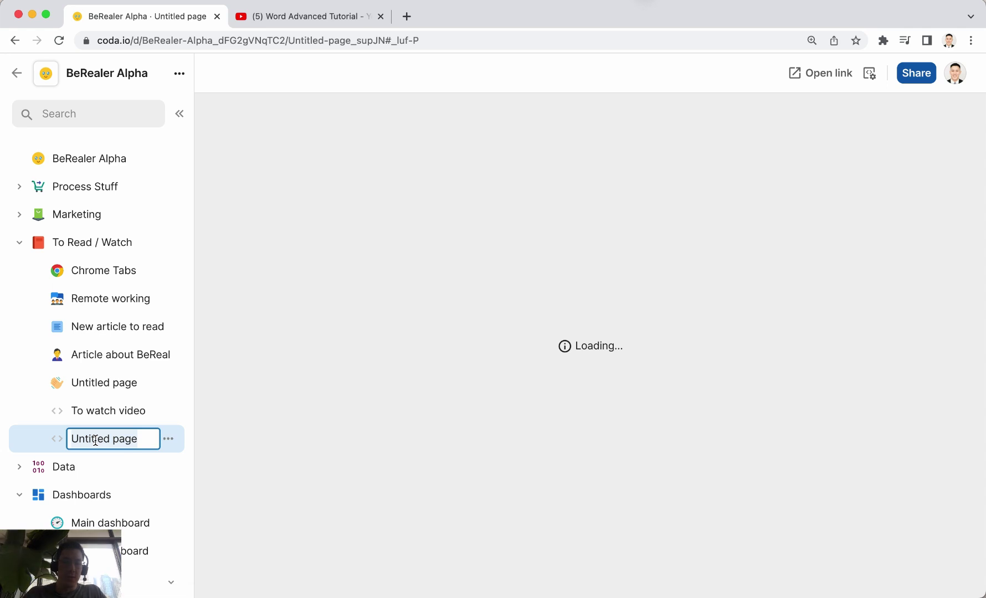
pyautogui.write('Into on ')
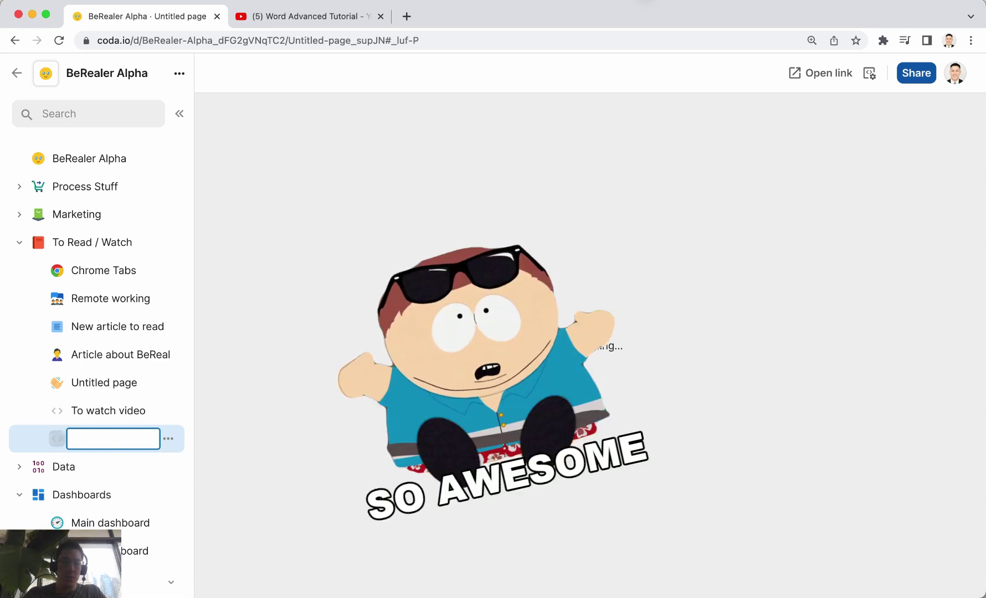
pyautogui.write('e place')
pyautogui.press('Return')
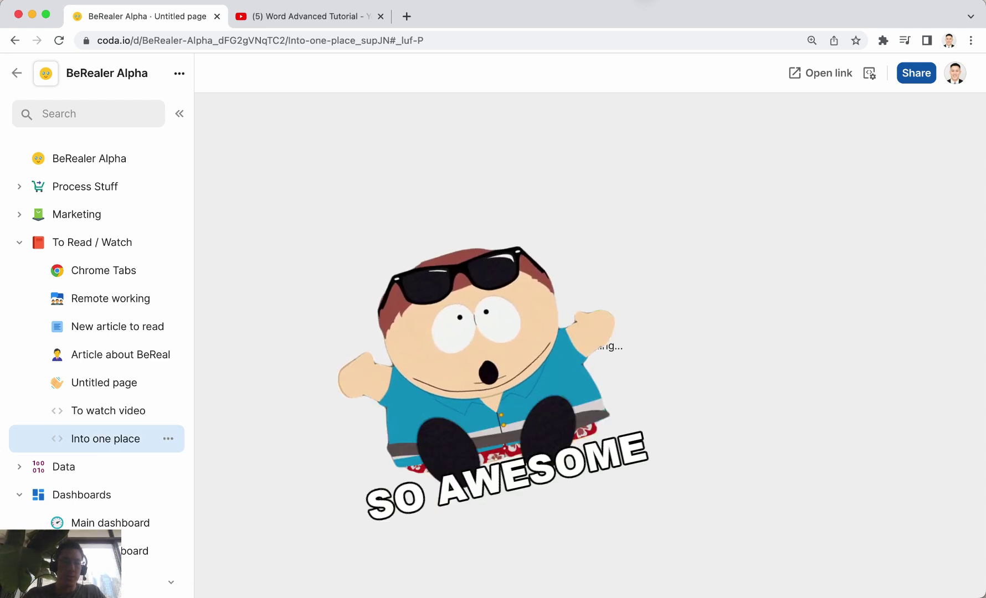
# Step: Close the YouTube tab and collapse the To Read / Watch and Dashboards sections
pyautogui.click(380, 16)
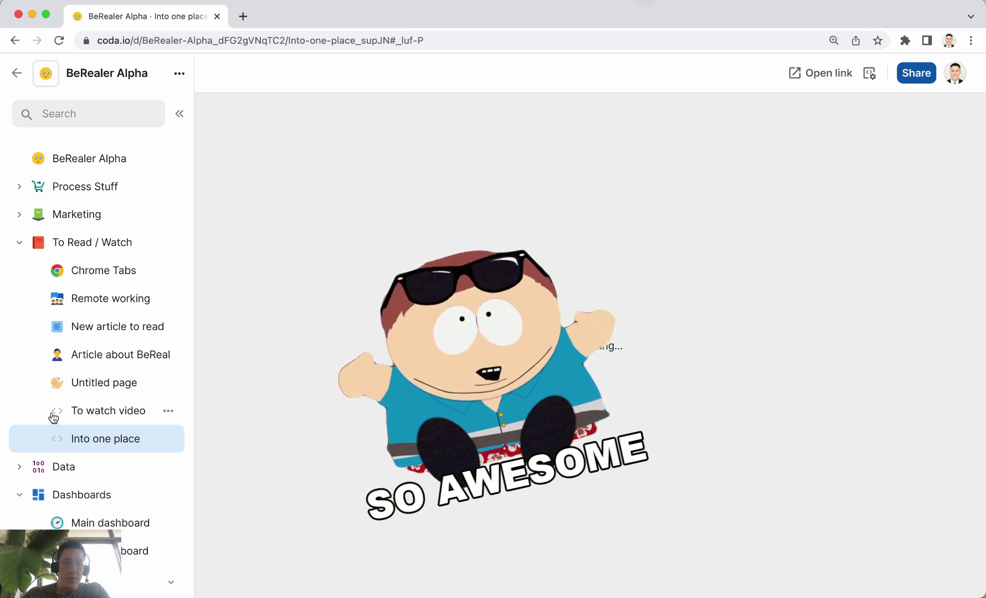
pyautogui.click(19, 244)
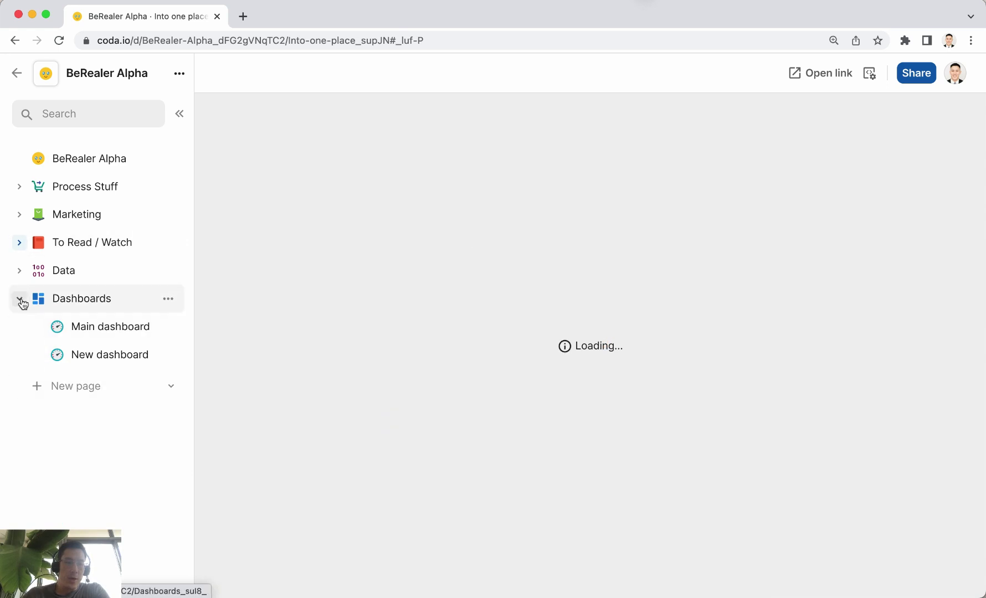
pyautogui.click(20, 298)
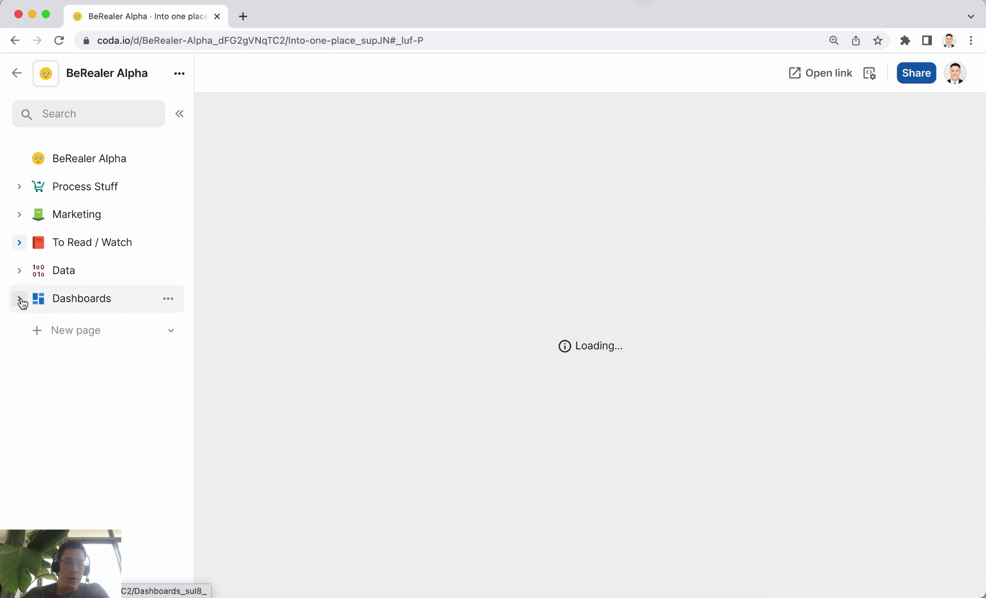
# Step: Browse the home page and Process Stuff, including Project Tracker and Customer Service Ideas
pyautogui.click(79, 160)
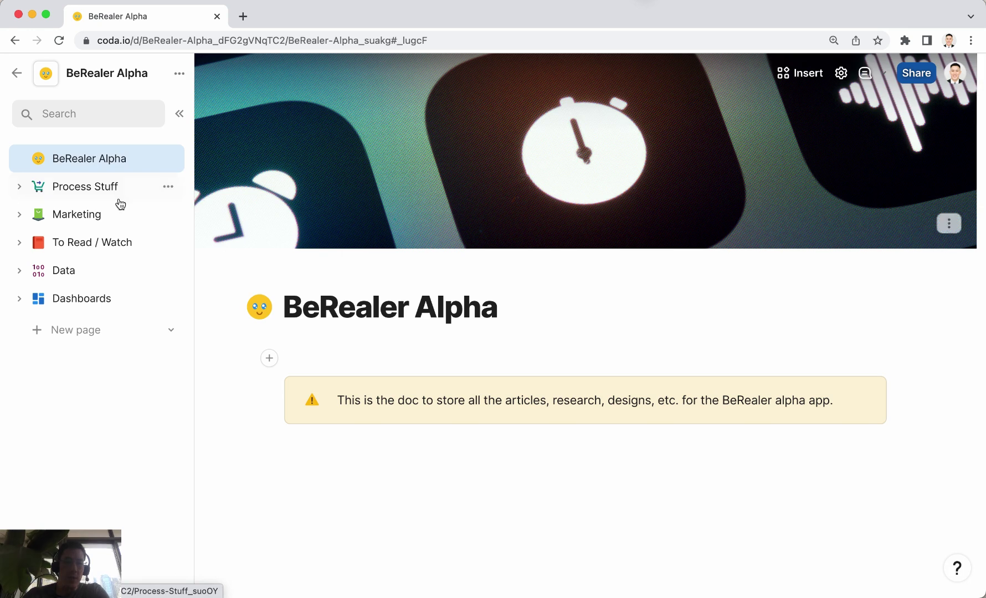
pyautogui.click(84, 195)
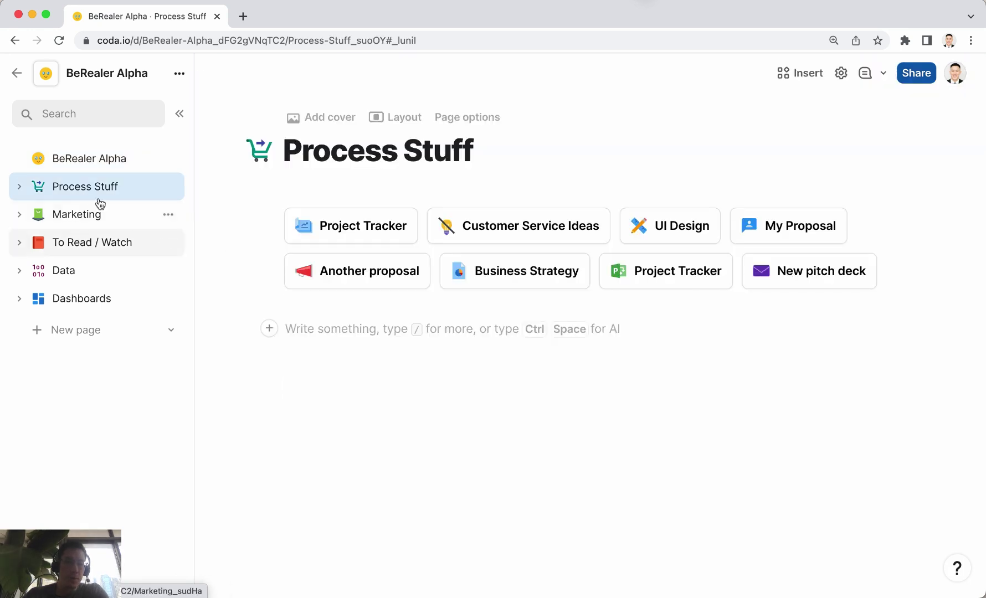
pyautogui.click(22, 187)
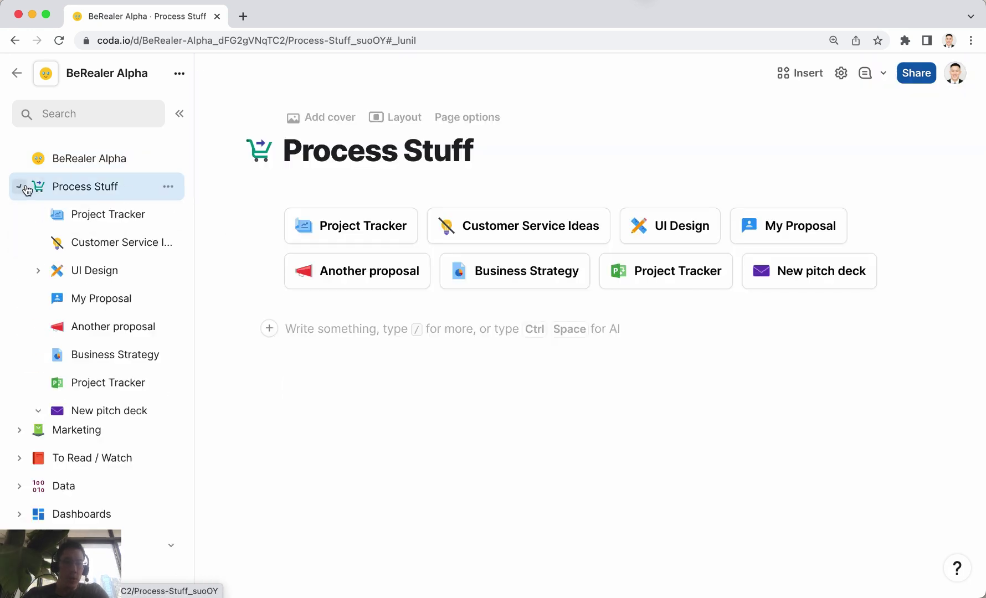
pyautogui.click(38, 411)
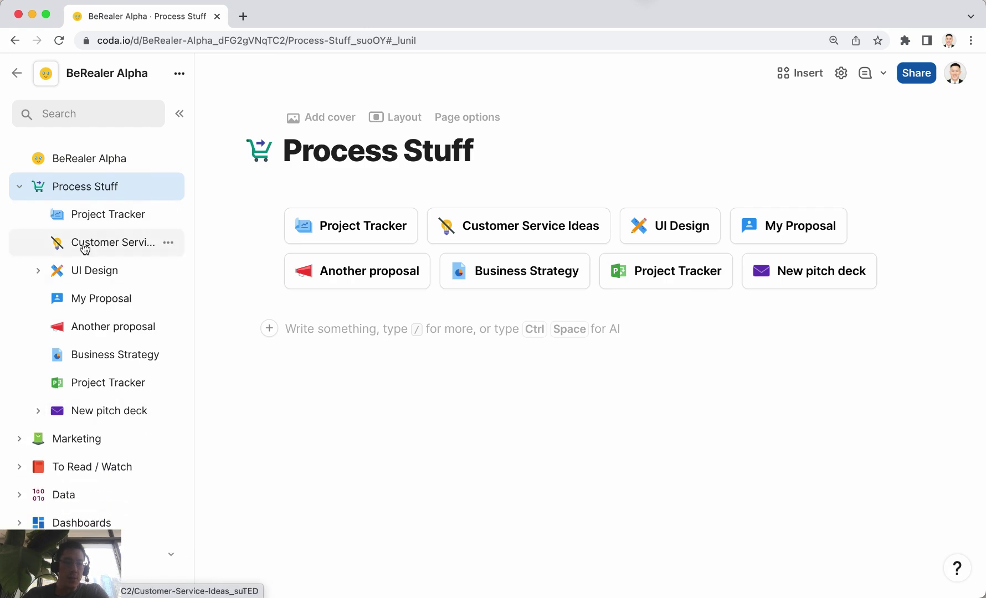
pyautogui.click(39, 271)
pyautogui.click(39, 271)
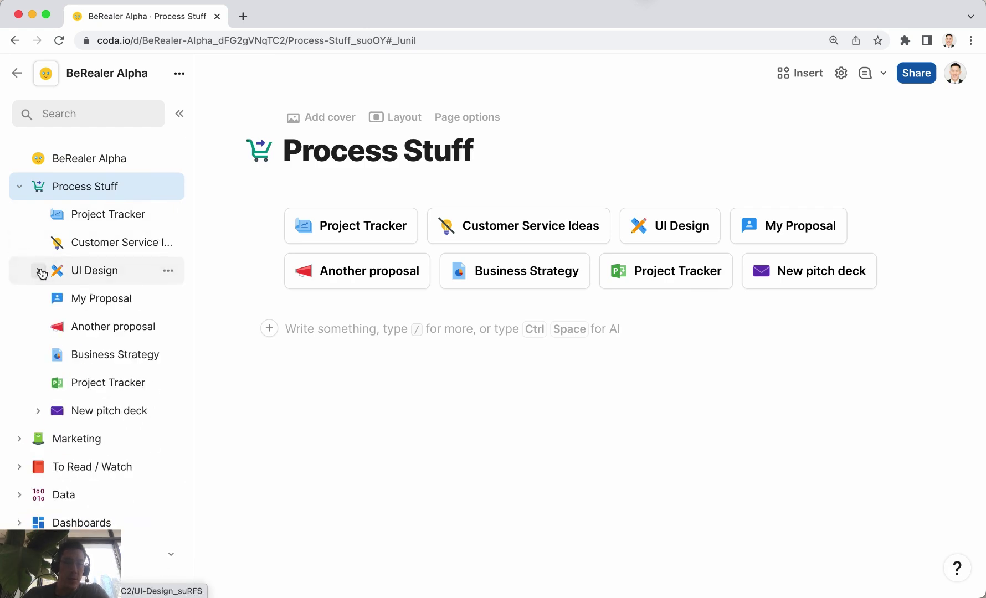
pyautogui.click(93, 229)
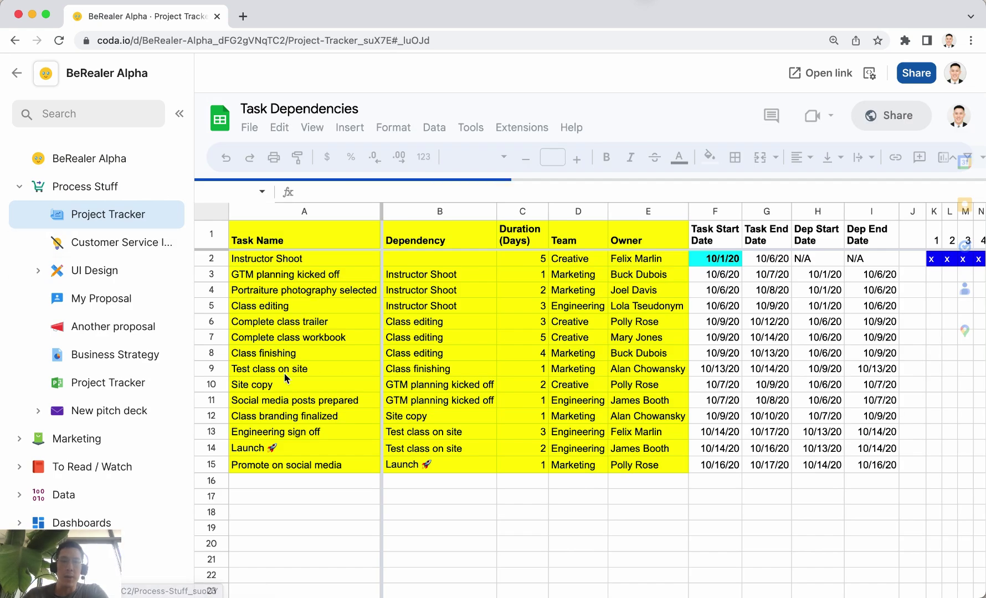
pyautogui.click(99, 248)
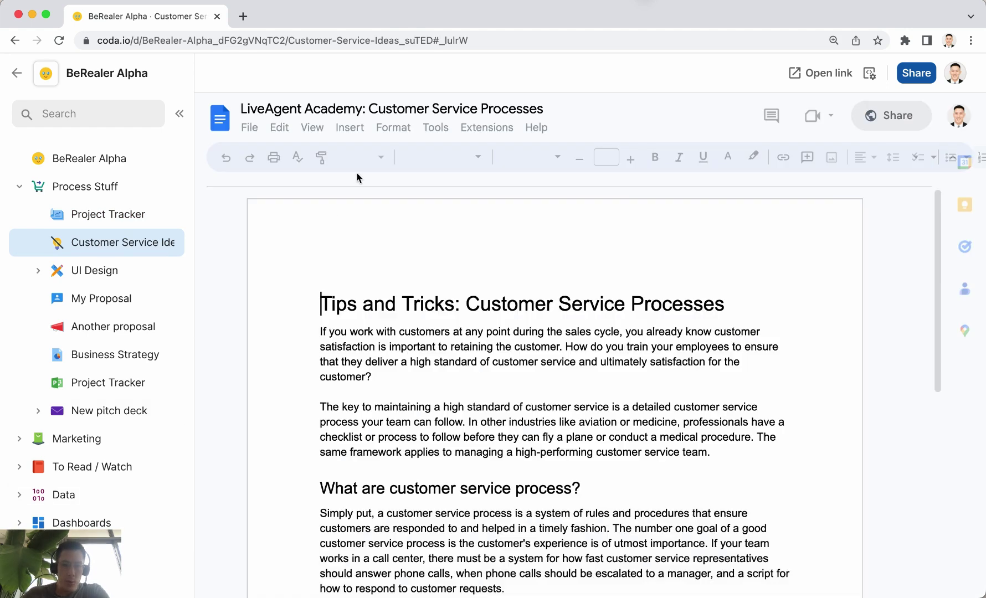
# Step: Look through the UI Design pages: Alternate Design and Miro Board
pyautogui.click(75, 276)
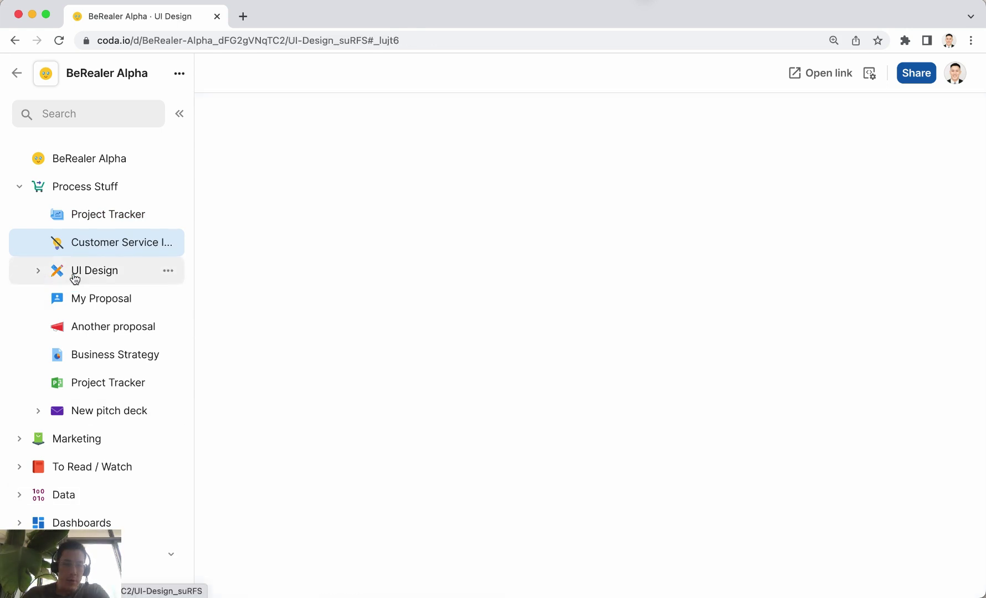
pyautogui.click(38, 271)
pyautogui.click(134, 305)
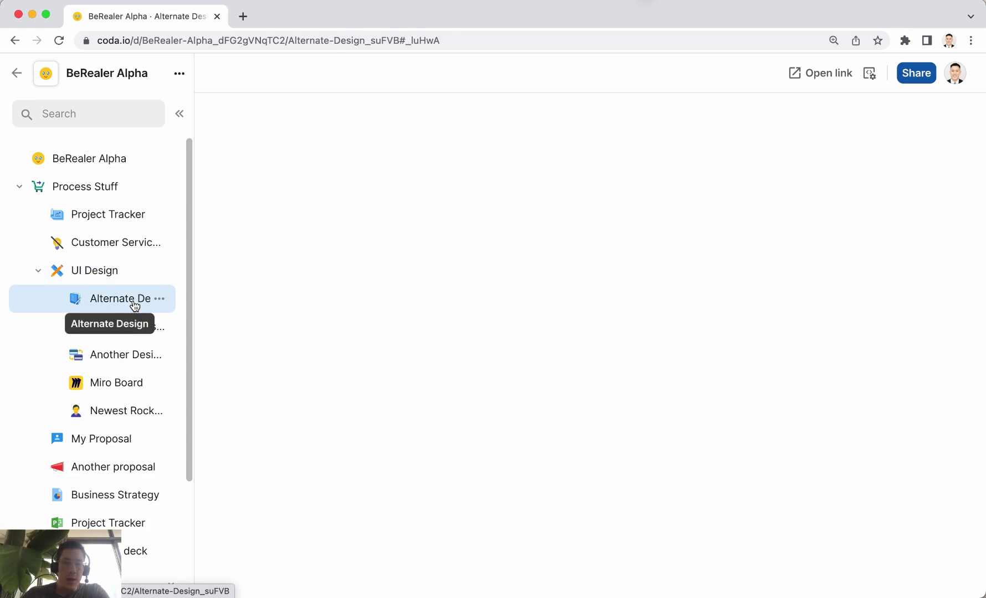
pyautogui.click(123, 395)
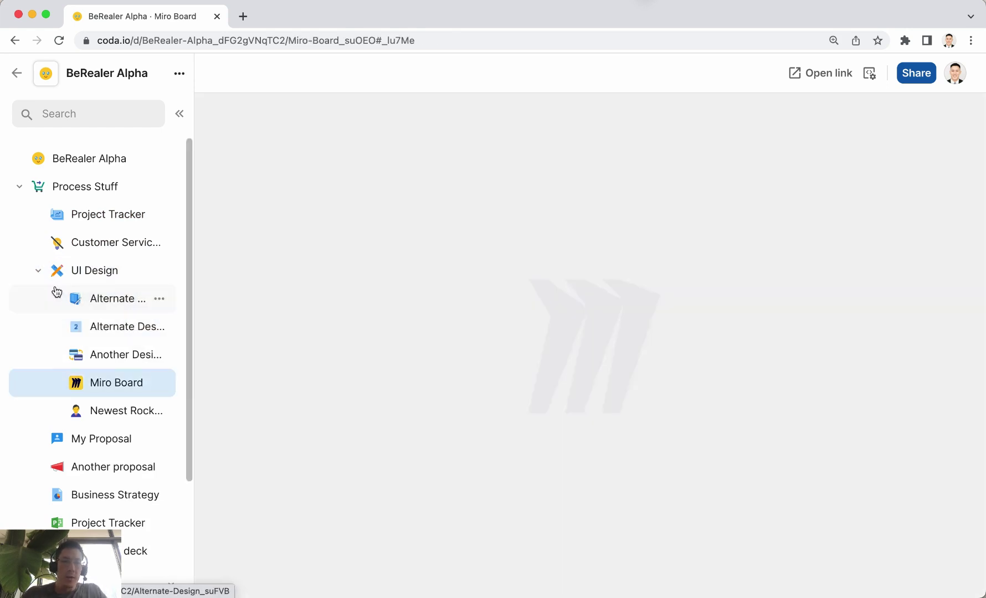
# Step: Collapse UI Design, Process Stuff and To Read / Watch, then return to the BeRealer Alpha home page
pyautogui.click(39, 271)
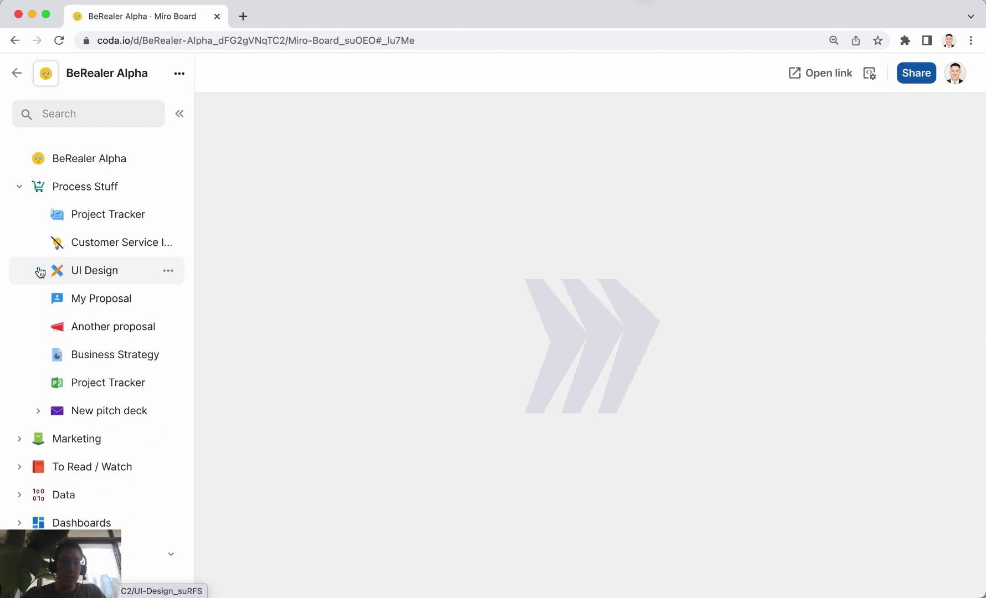
pyautogui.click(19, 186)
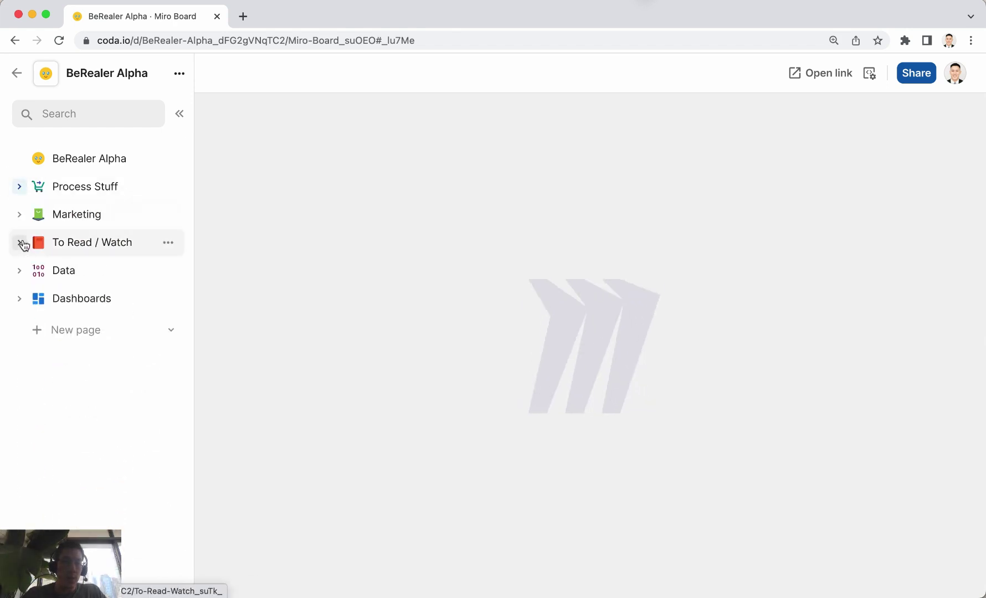
pyautogui.click(23, 244)
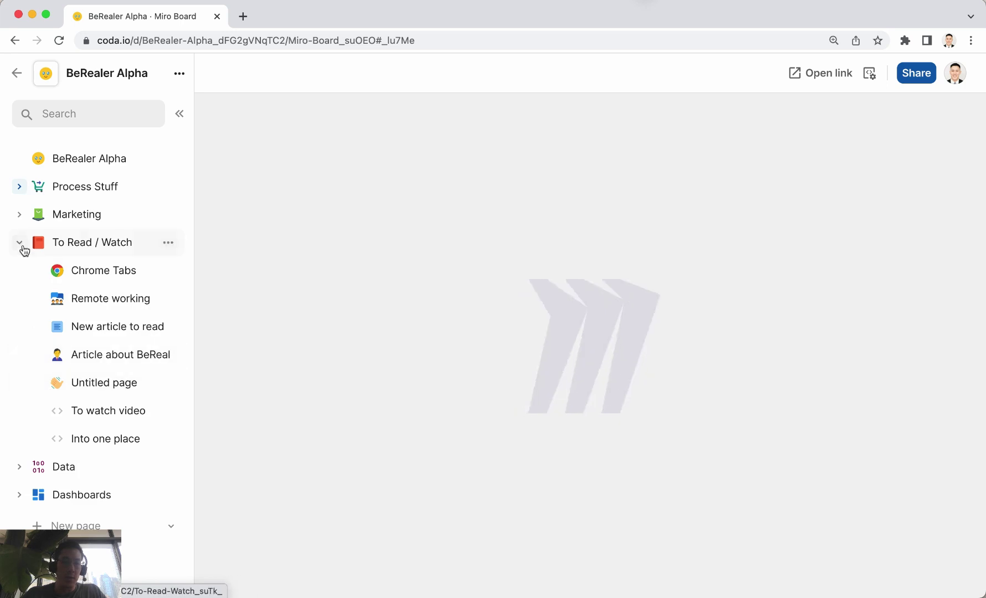
pyautogui.click(20, 244)
pyautogui.click(88, 161)
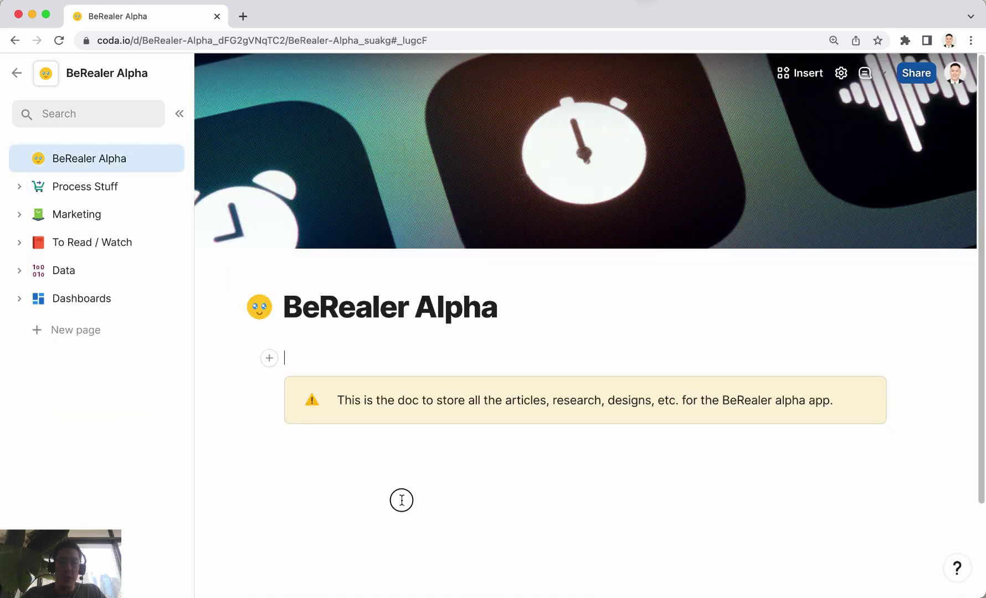
pyautogui.click(400, 499)
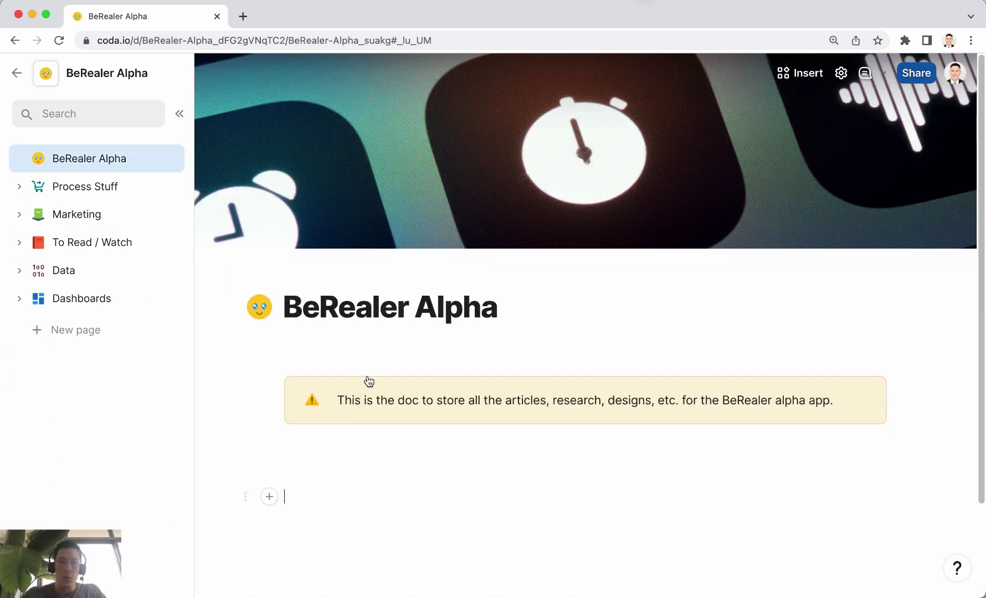
# Step: Add a 'Table of contents' heading below the callout and clear the line beneath it
pyautogui.click(366, 464)
pyautogui.write('## Tabl')
pyautogui.write('e of c')
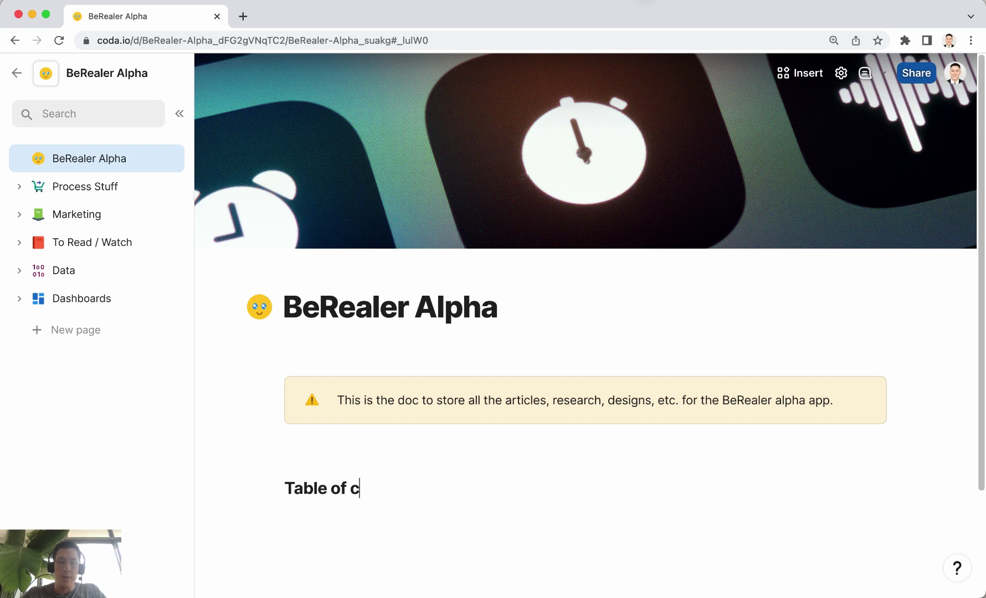
pyautogui.write('ontents')
pyautogui.press('Return')
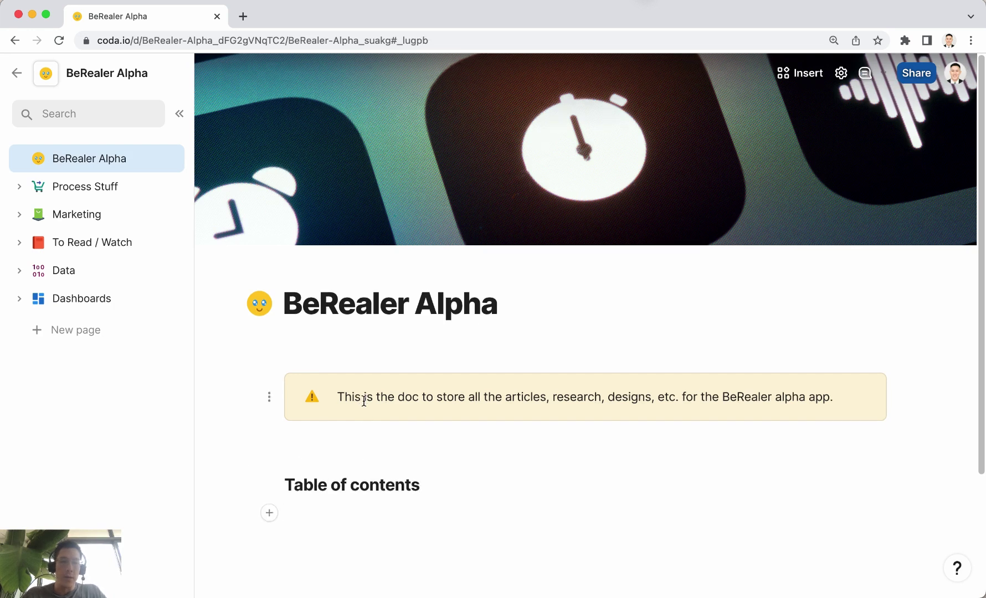
pyautogui.scroll(-2, 363, 399)
pyautogui.write('For all proces')
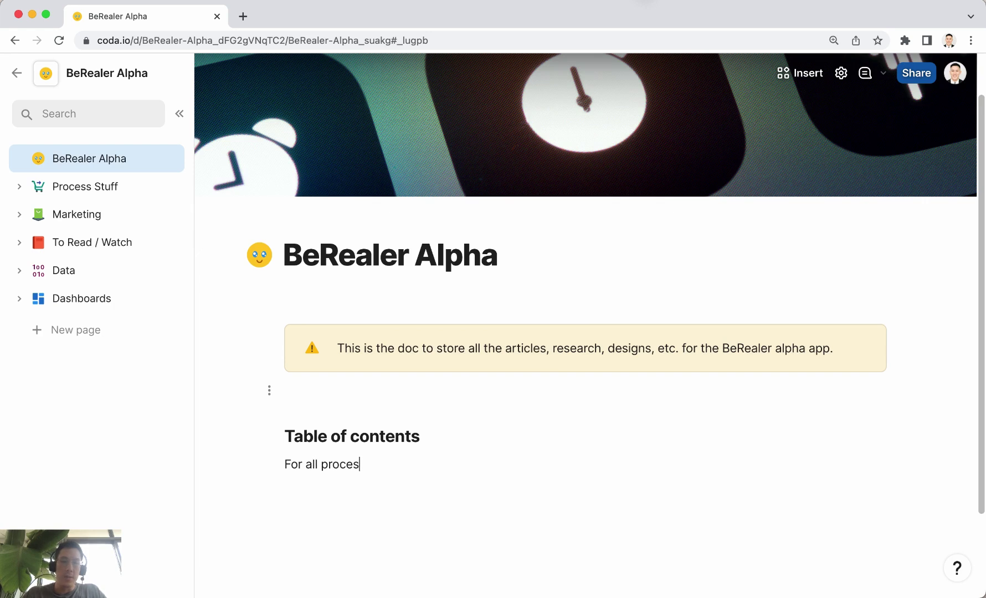
pyautogui.press('shift+super+Left')
pyautogui.press('BackSpace')
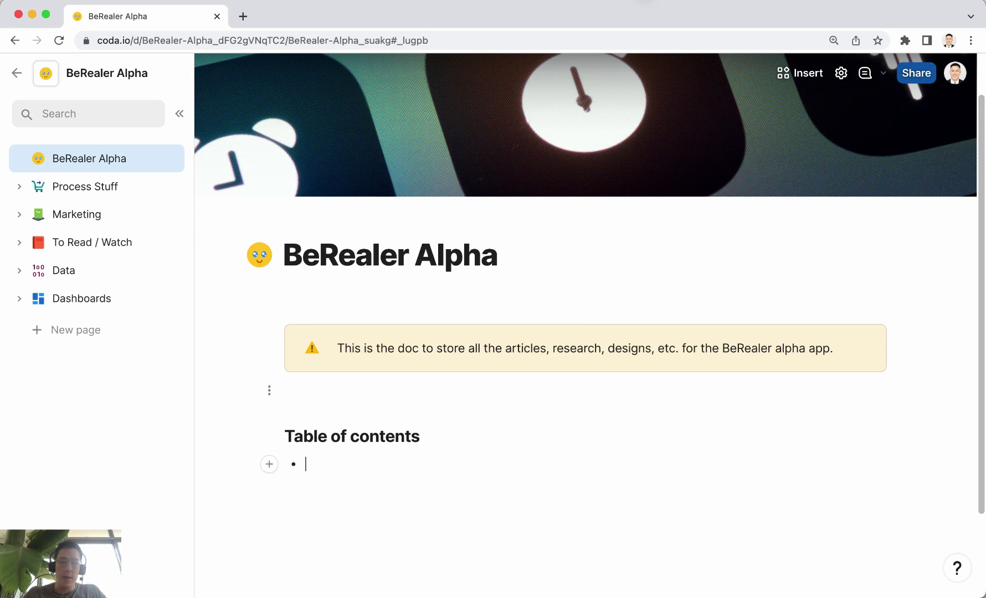
# Step: Insert a bullet linking the Process Stuff page
pyautogui.press('super+k')
pyautogui.write('proi')
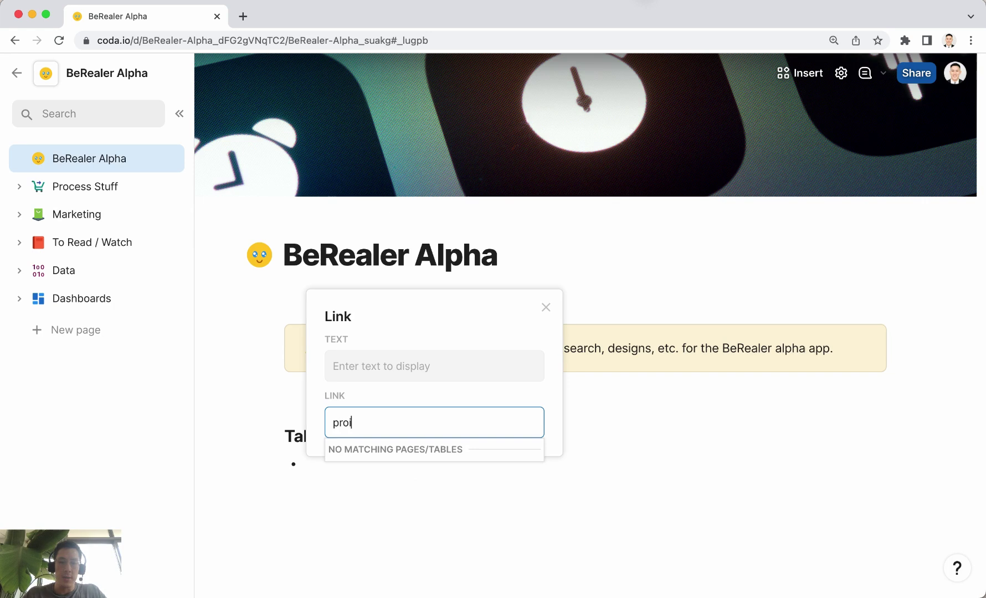
pyautogui.press('BackSpace')
pyautogui.write('ce')
pyautogui.press('Down')
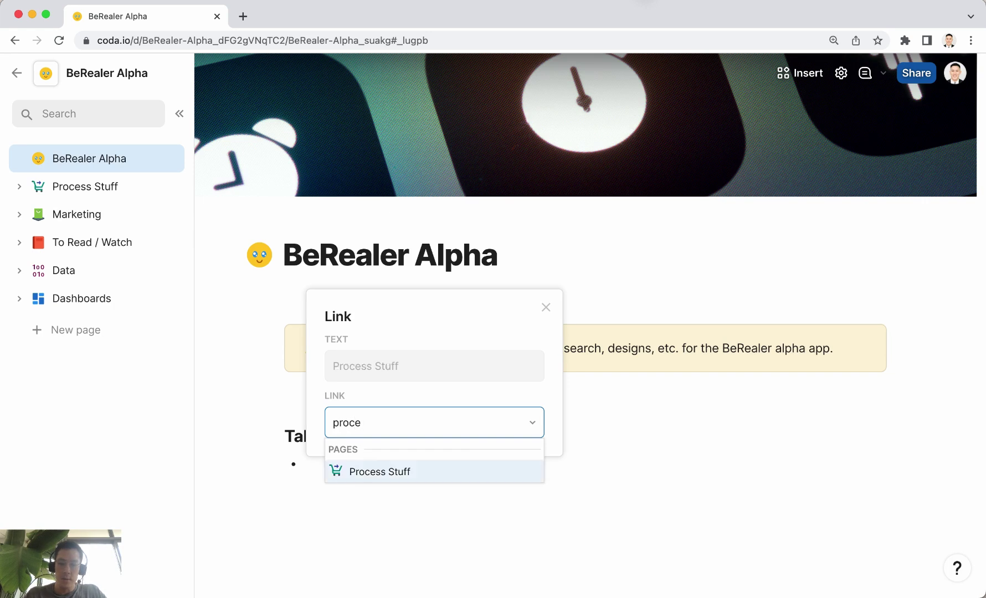
pyautogui.press('Return')
pyautogui.press('super+BackSpace')
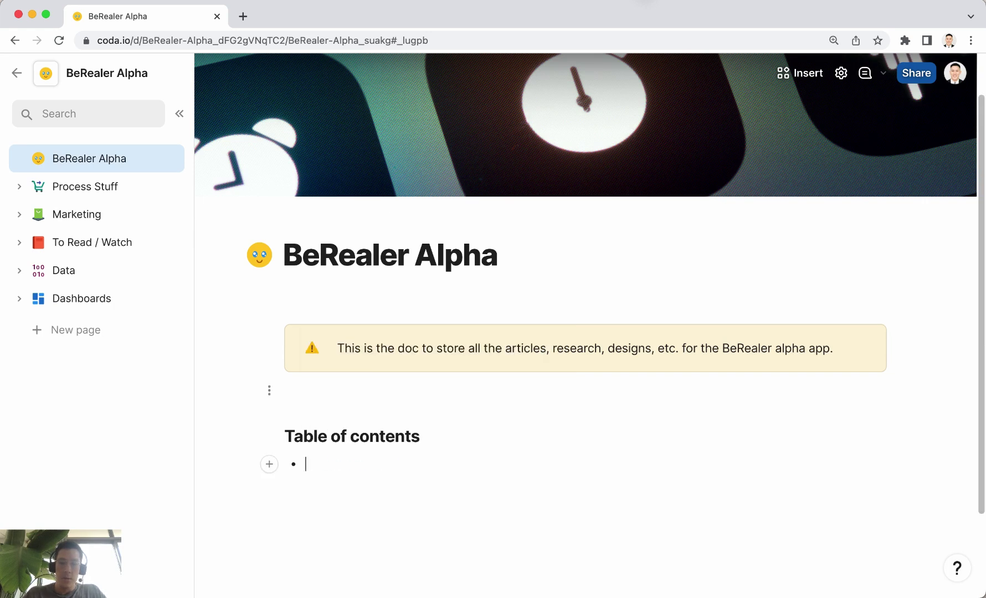
pyautogui.press('super+z')
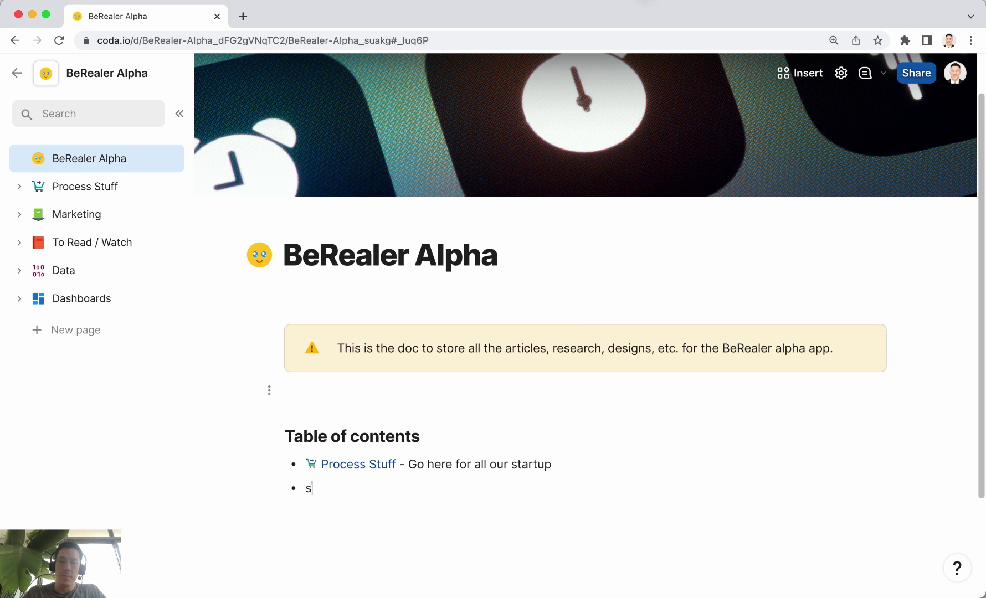
pyautogui.press('BackSpace')
pyautogui.press('BackSpace')
# Step: Add a short description after the Process Stuff link and start the next bullet
pyautogui.write("' smain")
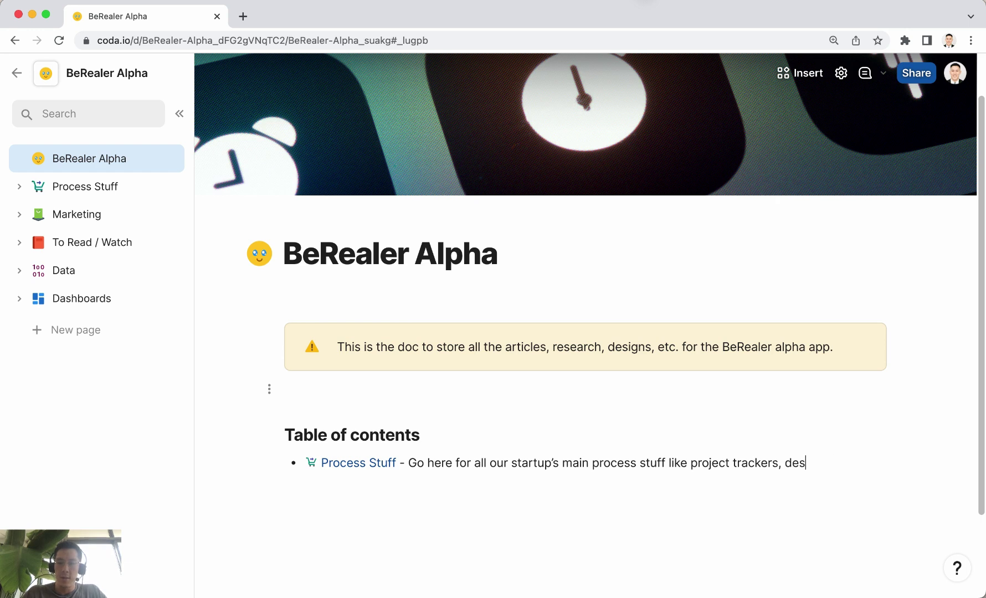
pyautogui.write('c.')
pyautogui.press('Return')
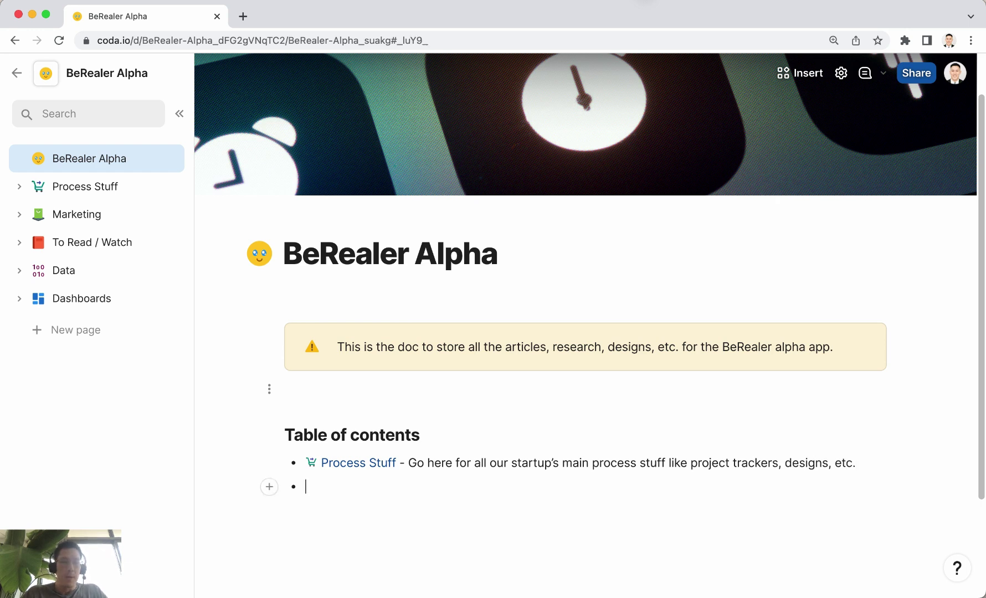
pyautogui.press('super+k')
# Step: Link Marketing, then link To Read / Watch with the description '- Research'
pyautogui.write('mar')
pyautogui.press('Return')
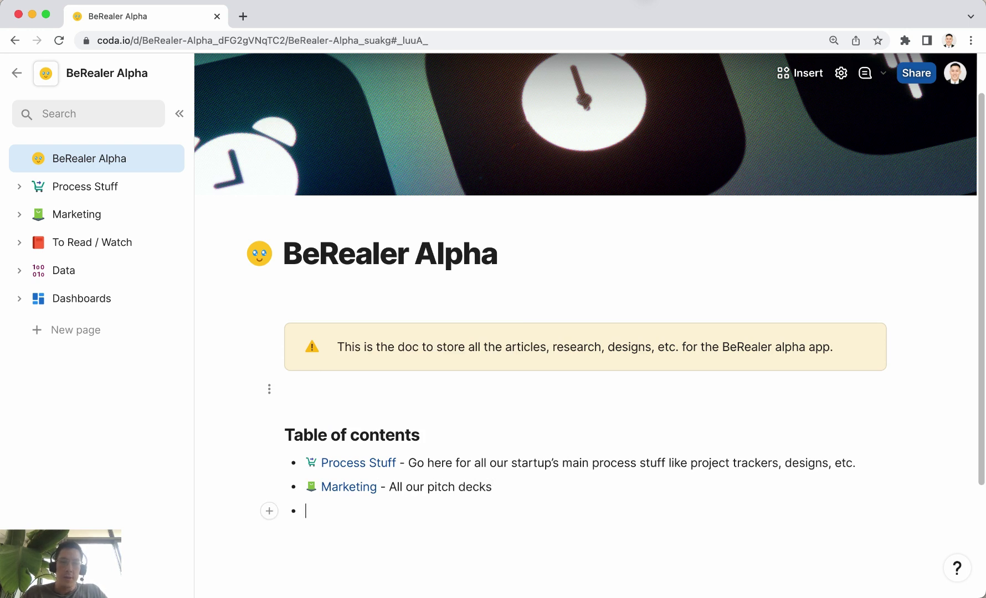
pyautogui.press('super+k')
pyautogui.write('to')
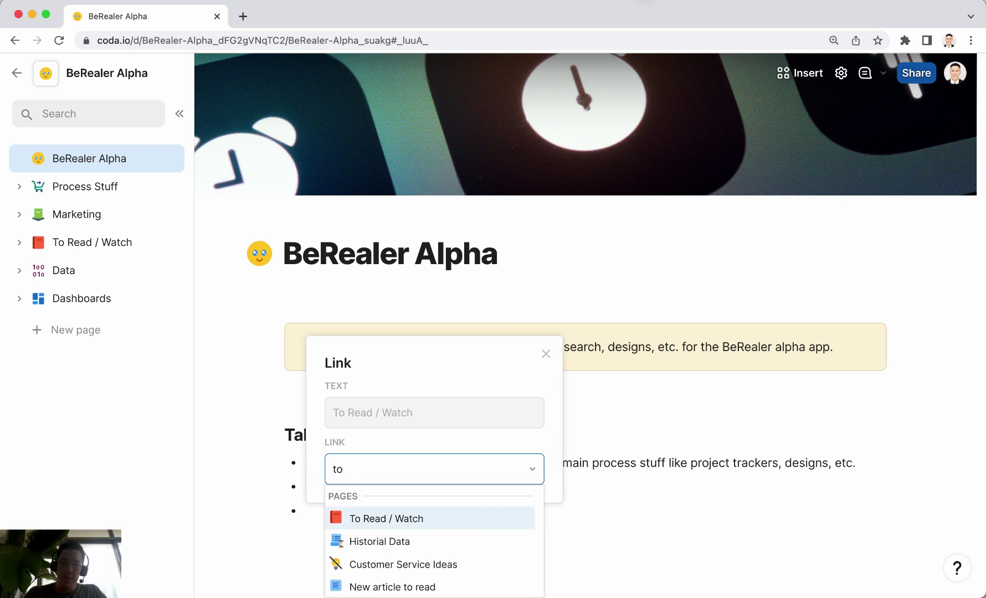
pyautogui.press('Return')
pyautogui.write('- Research and articles to read about our industry')
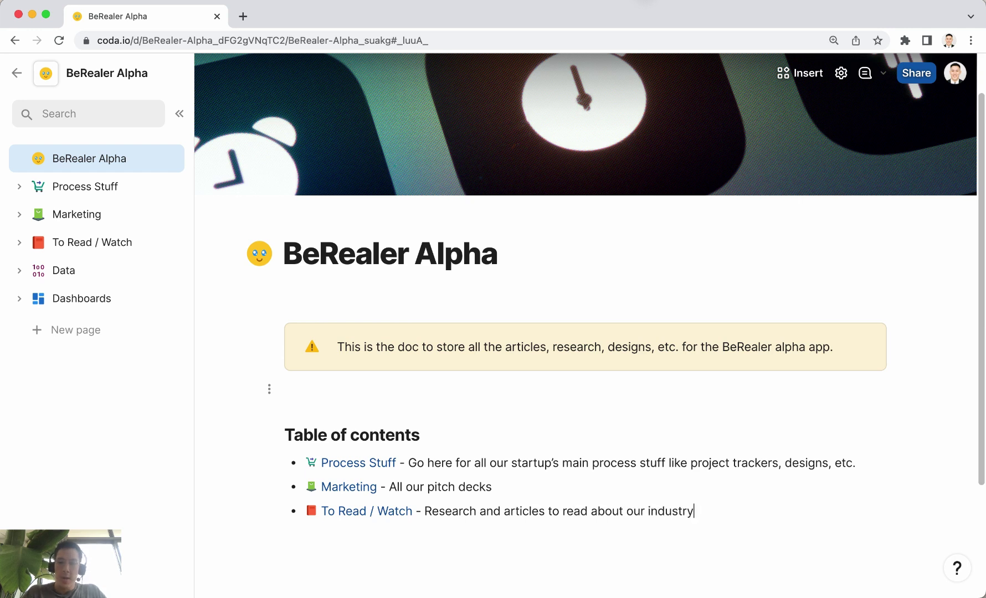
# Step: Start an indented sub-bullet under To Read / Watch and expand that folder in the sidebar
pyautogui.press('Return')
pyautogui.press('Tab')
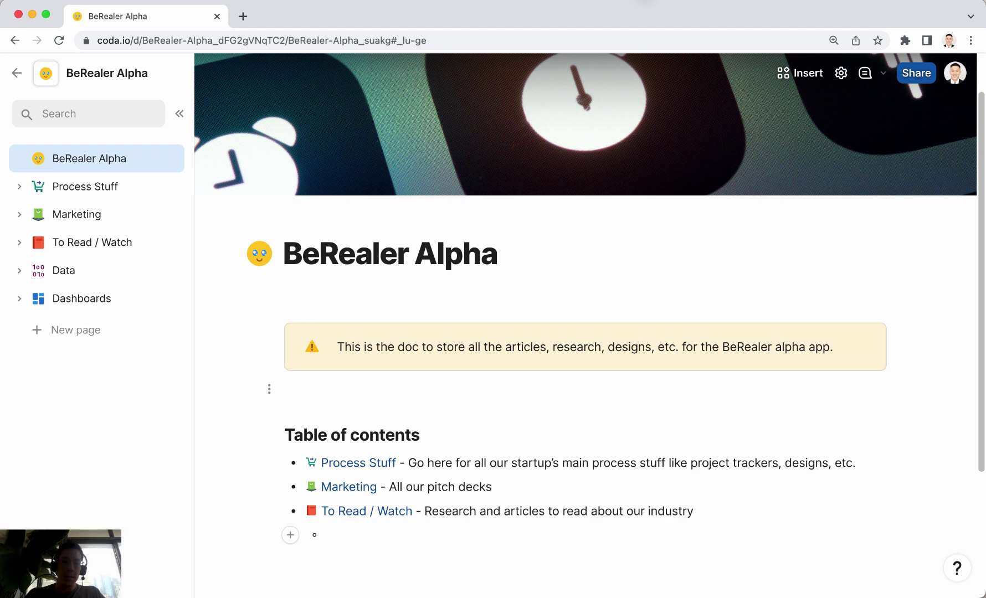
pyautogui.click(18, 242)
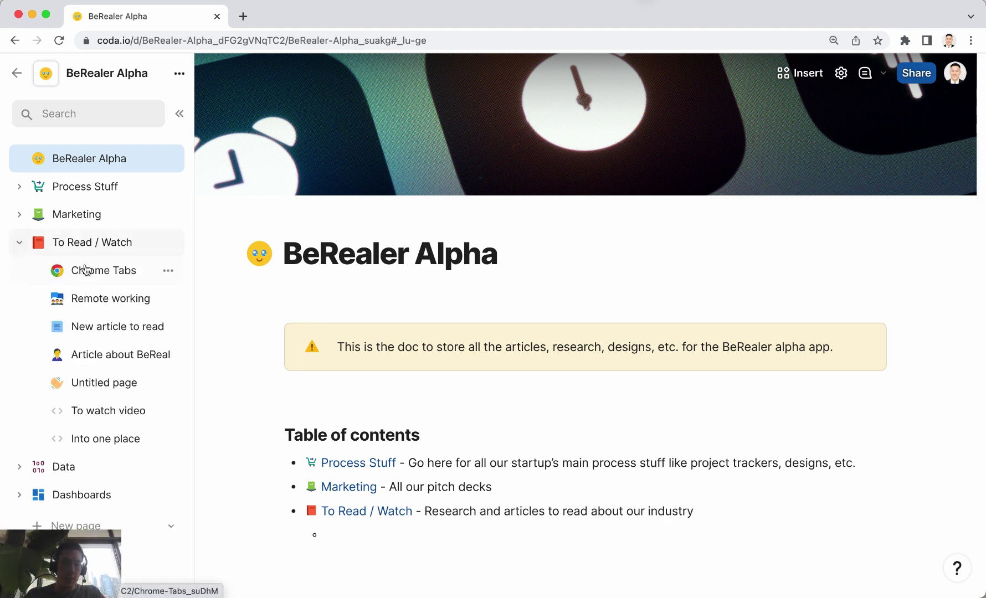
# Step: Check the Article about BeReal page, then begin the sub-bullet with 'Read'
pyautogui.click(115, 358)
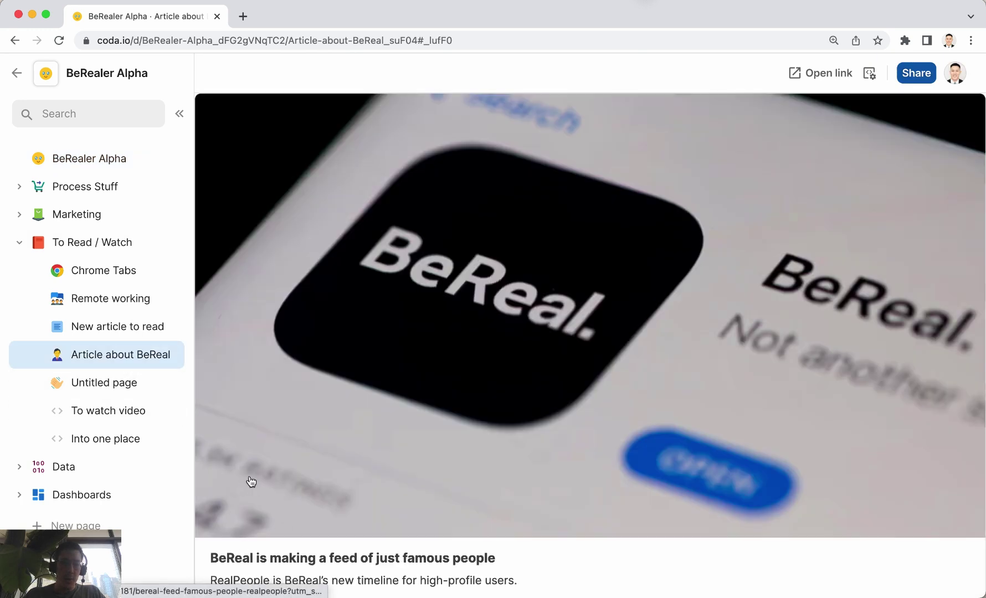
pyautogui.click(101, 160)
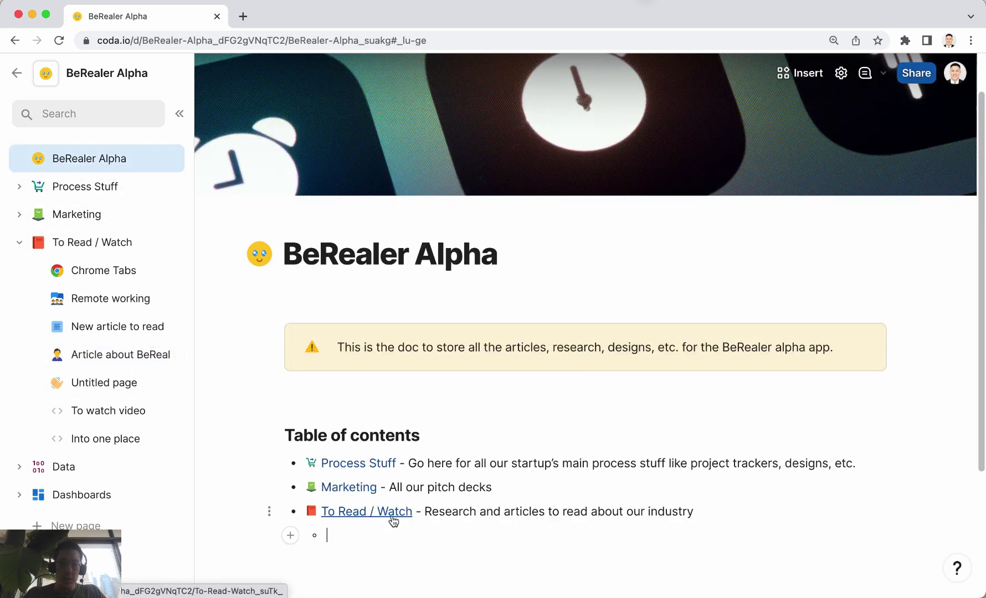
pyautogui.write('Read this about the latest news on Be Real:')
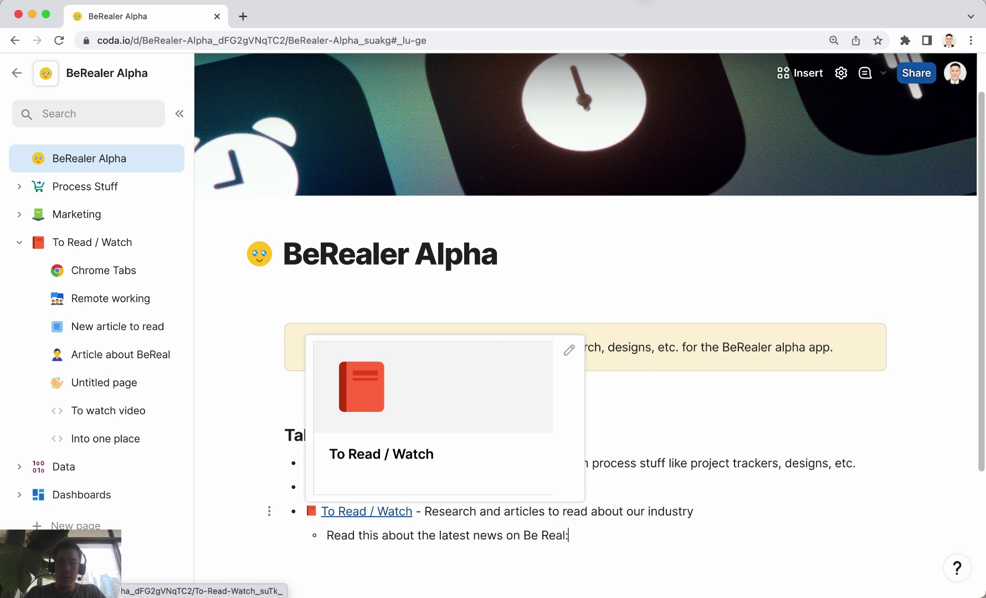
# Step: Link Article about BeReal in the sub-bullet, then return to the Marketing description
pyautogui.press('super+k')
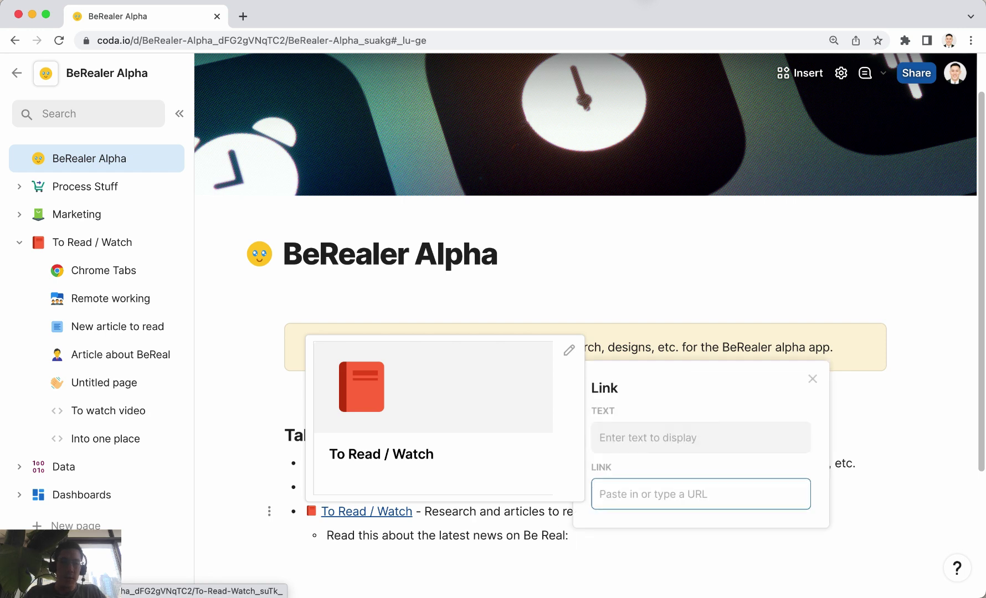
pyautogui.write('arti')
pyautogui.press('Down')
pyautogui.press('Down')
pyautogui.press('Return')
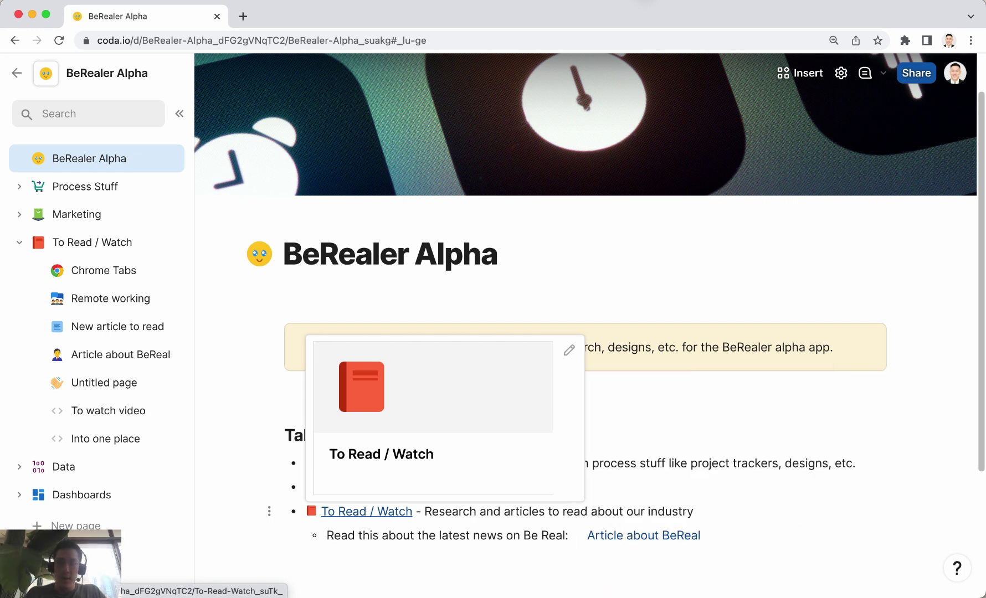
pyautogui.click(778, 488)
pyautogui.scroll(-2, 778, 488)
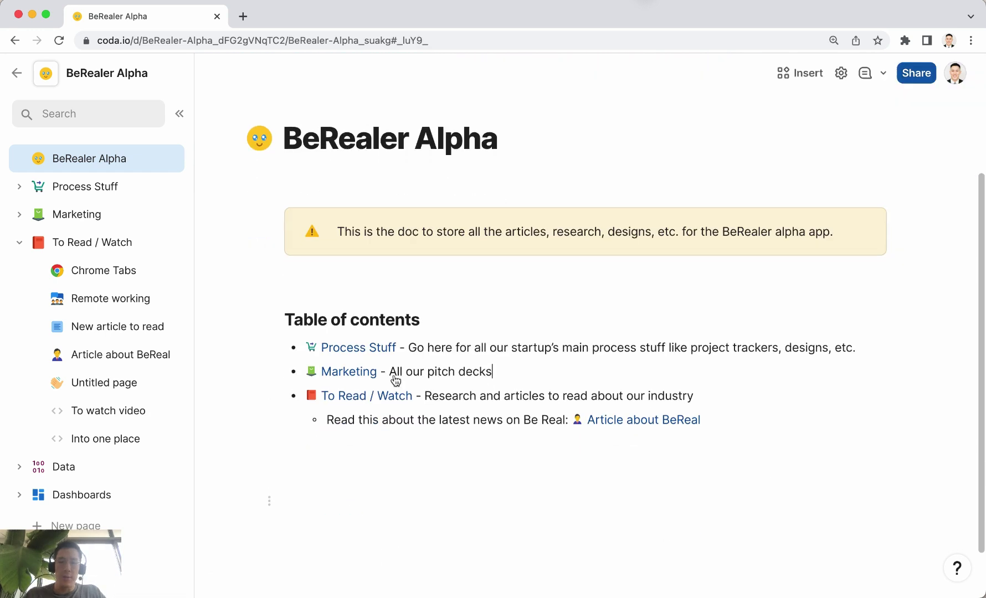